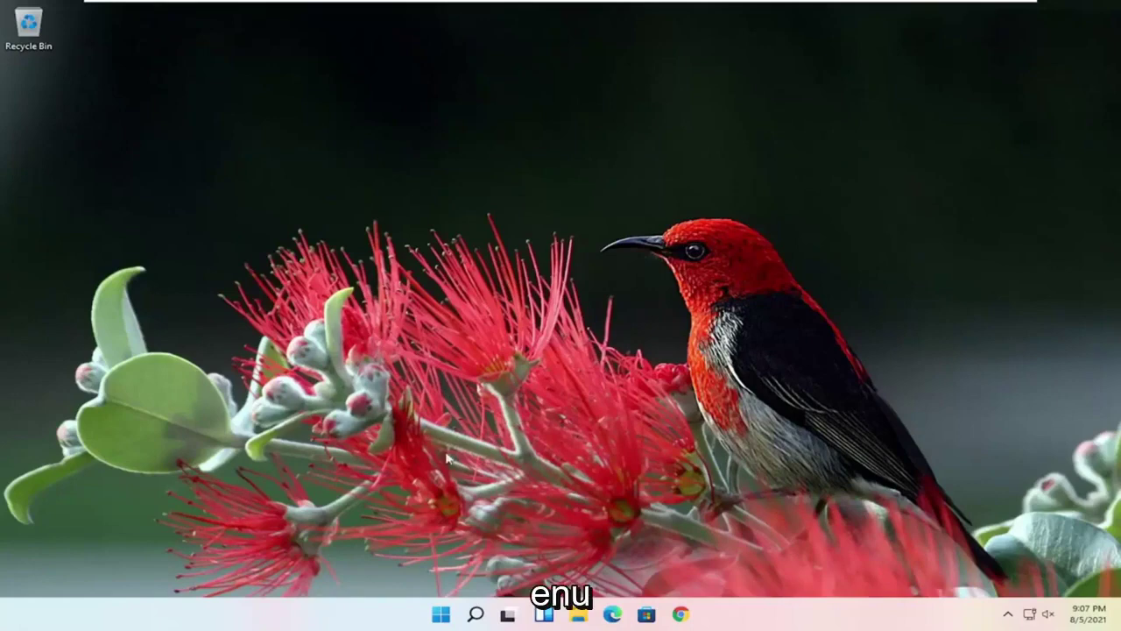
# - Restart the PC from the Start menu's Power options to reach the recovery screen
pyautogui.click(440, 614)
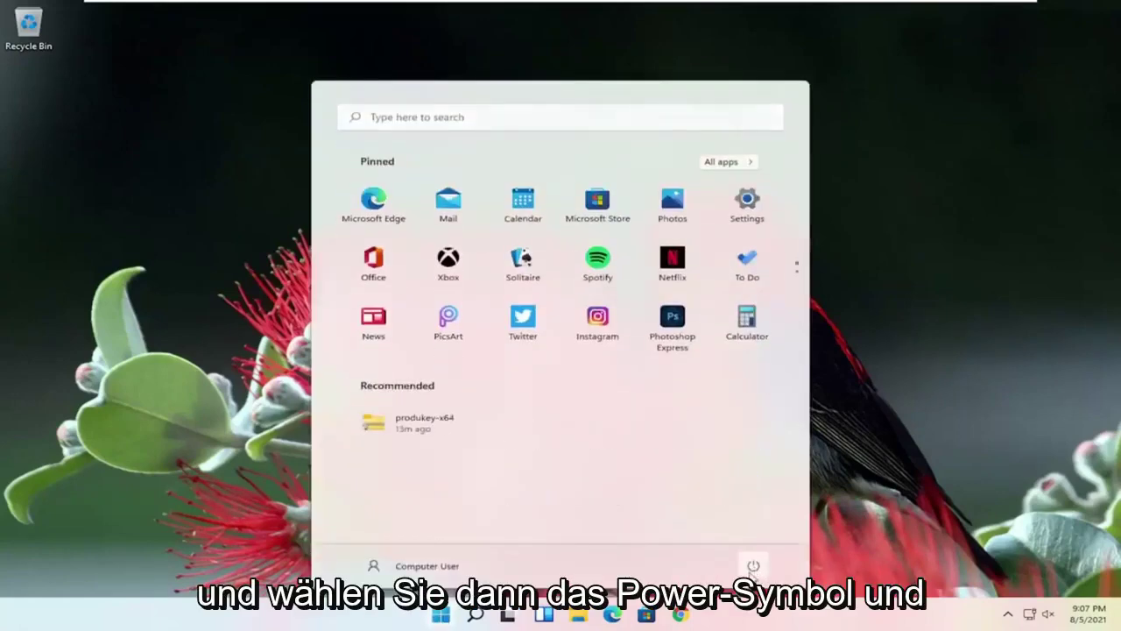
pyautogui.click(752, 566)
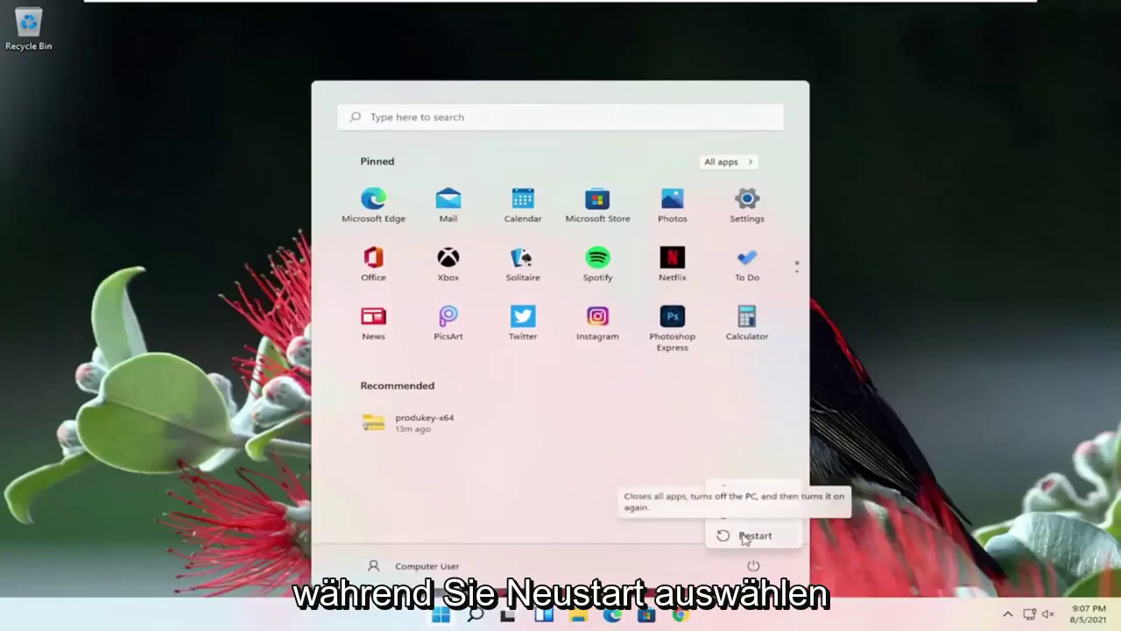
pyautogui.click(749, 535)
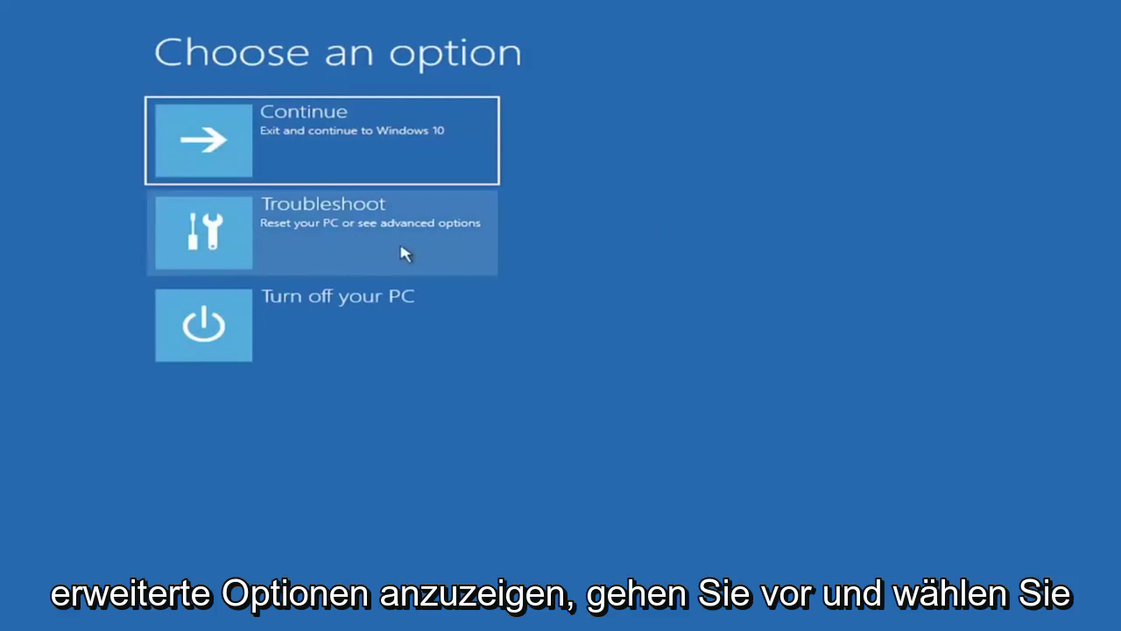
# - Use Troubleshoot > Advanced options > Startup Settings and choose option 5, Safe Mode with Networking
pyautogui.click(309, 234)
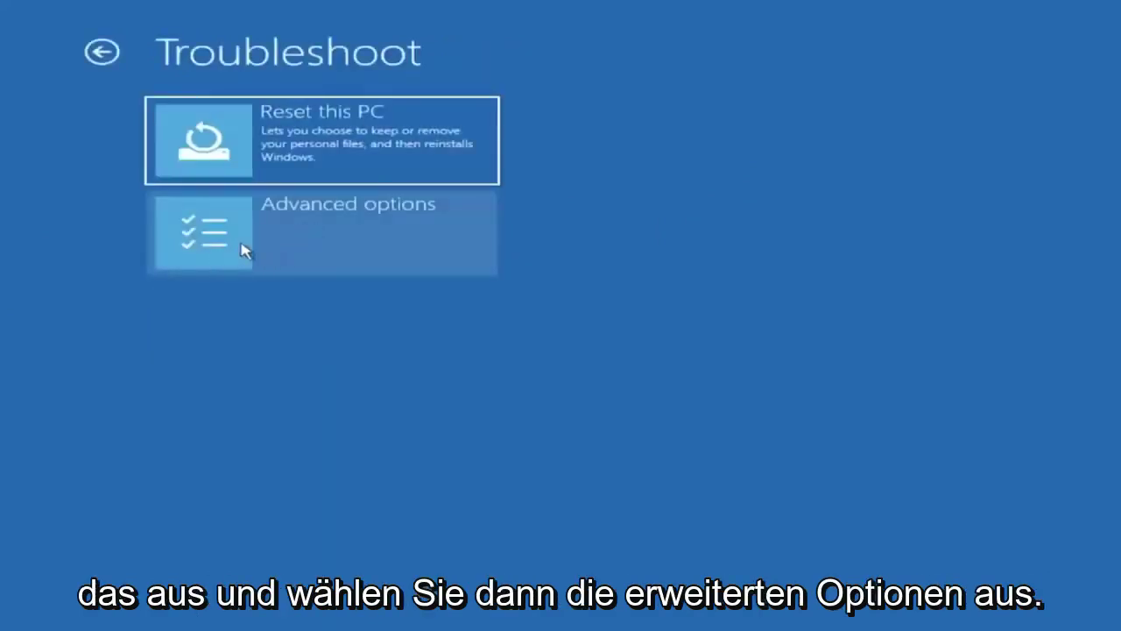
pyautogui.click(340, 242)
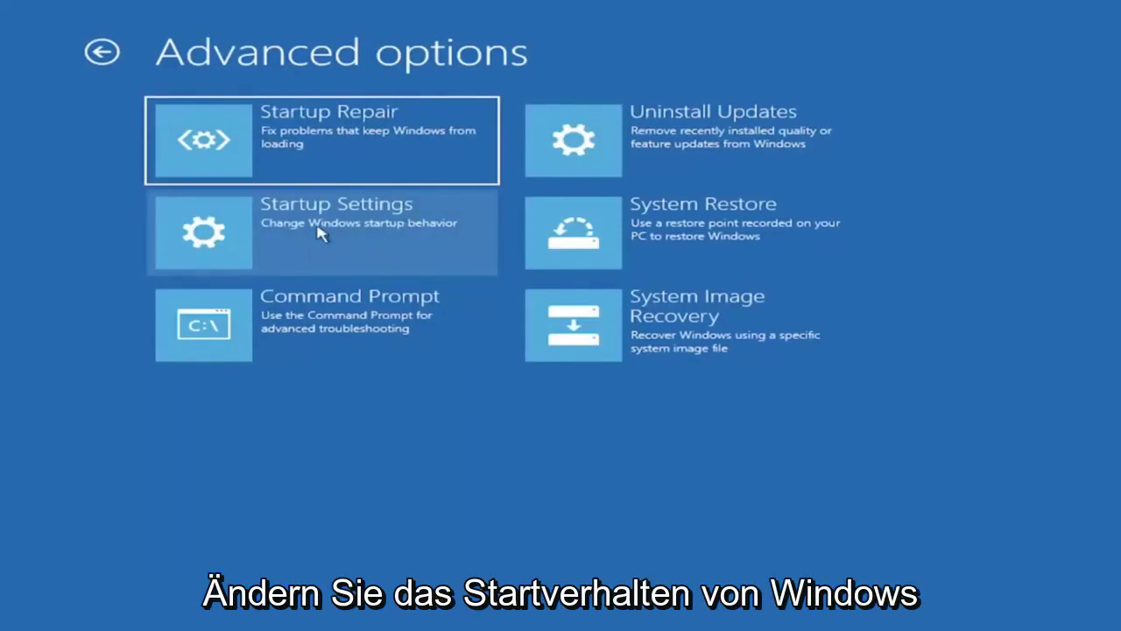
pyautogui.click(319, 233)
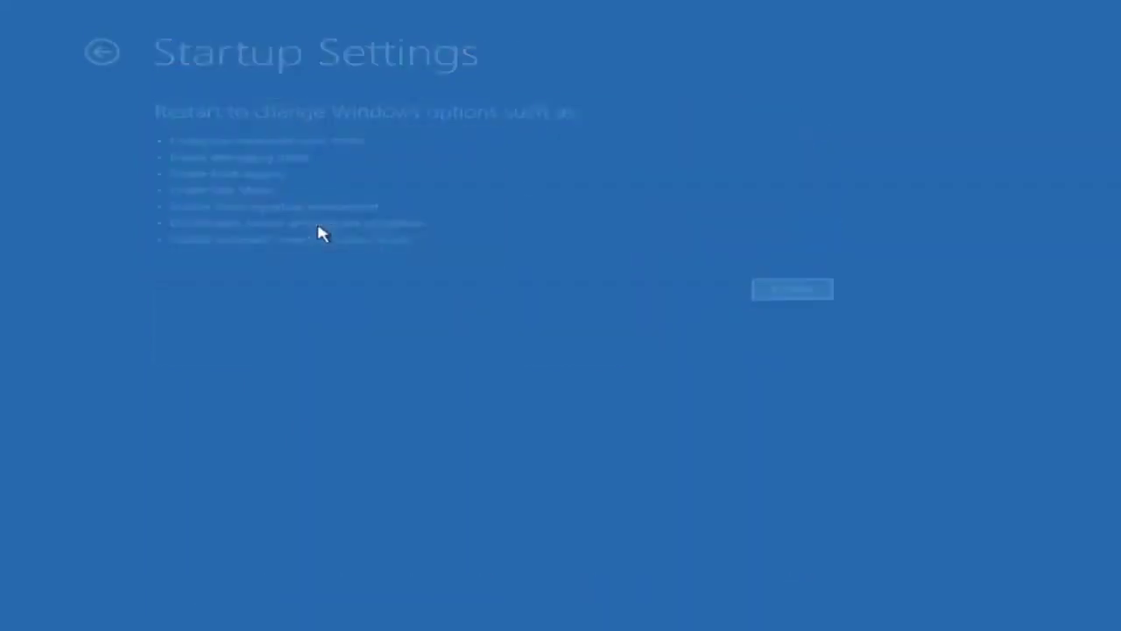
pyautogui.click(797, 290)
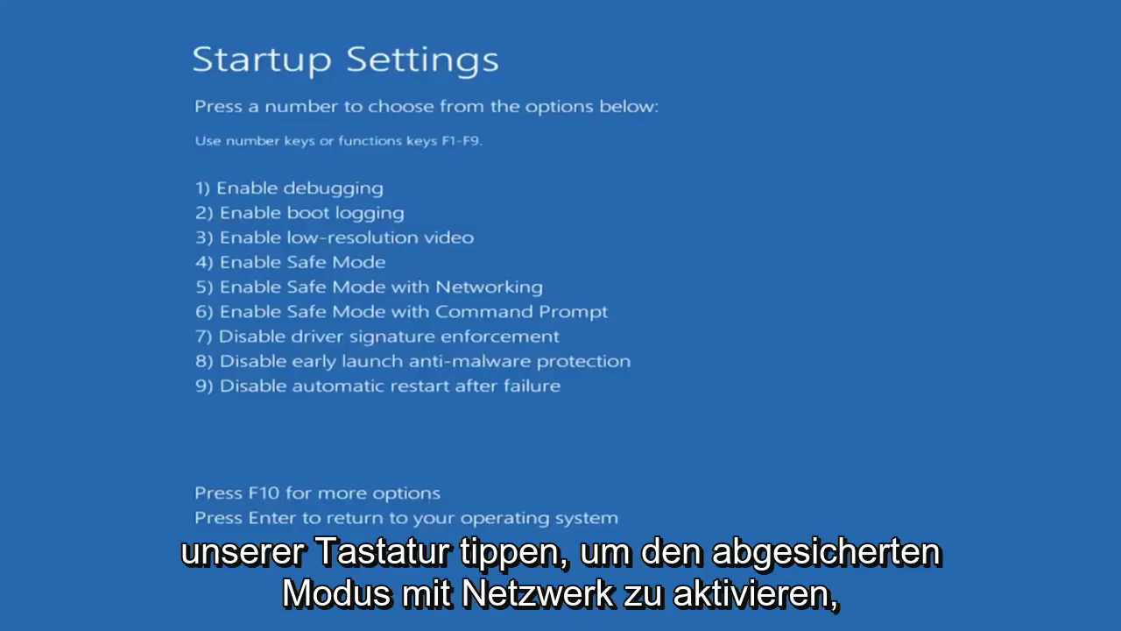
pyautogui.press('F5')
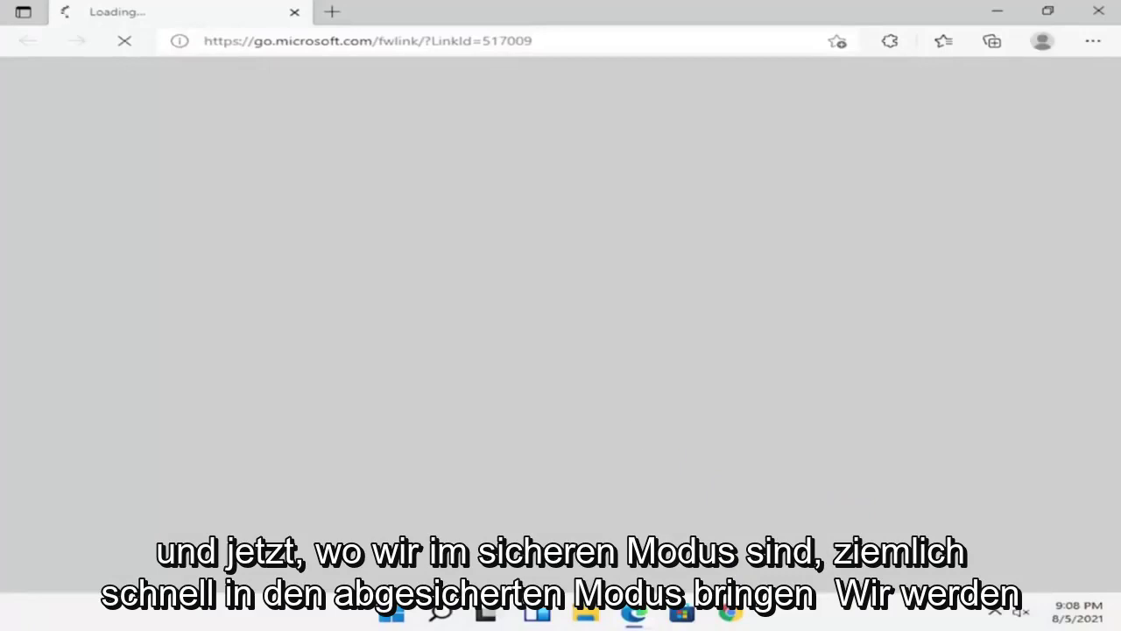
# - Close the startup Edge window and open Local Disk (C:) in File Explorer
pyautogui.click(1098, 10)
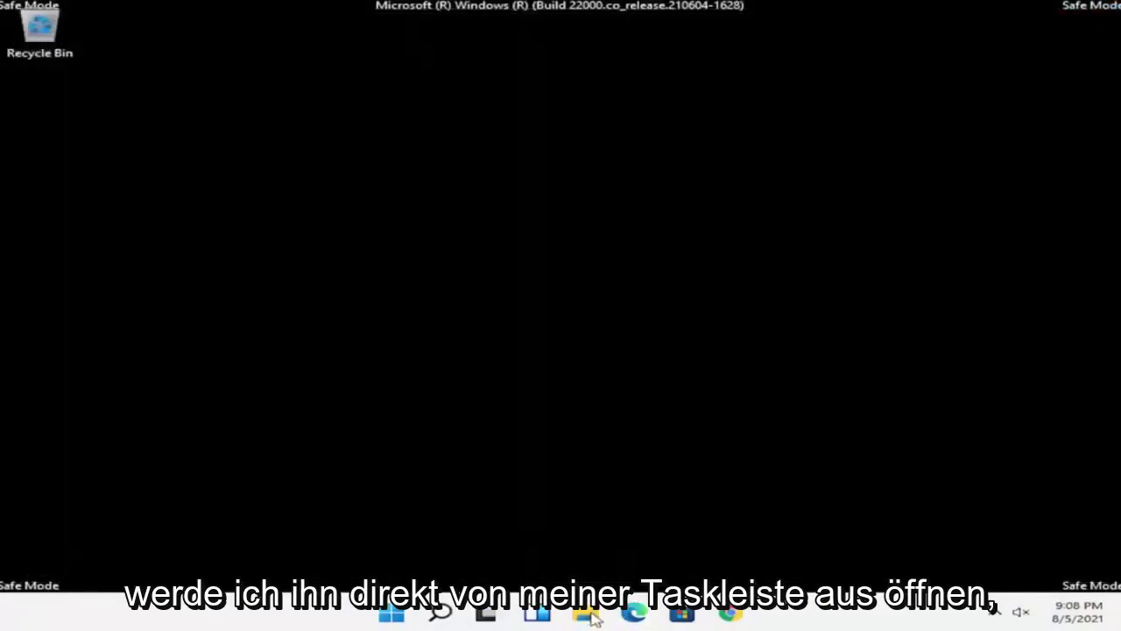
pyautogui.click(592, 615)
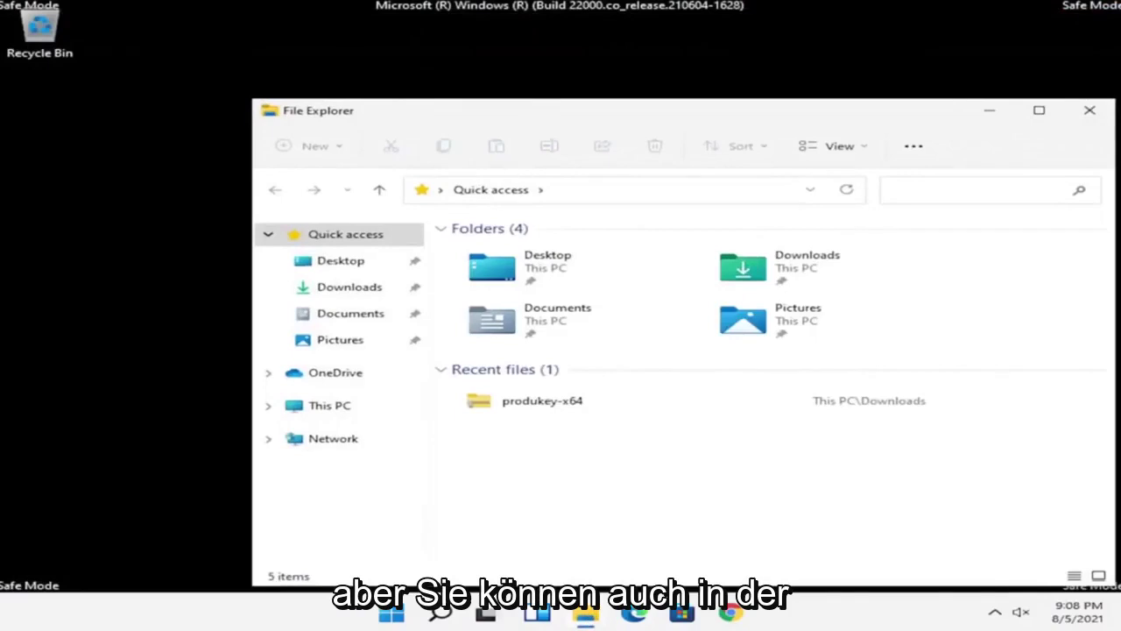
pyautogui.moveTo(531, 112); pyautogui.dragTo(405, 73)
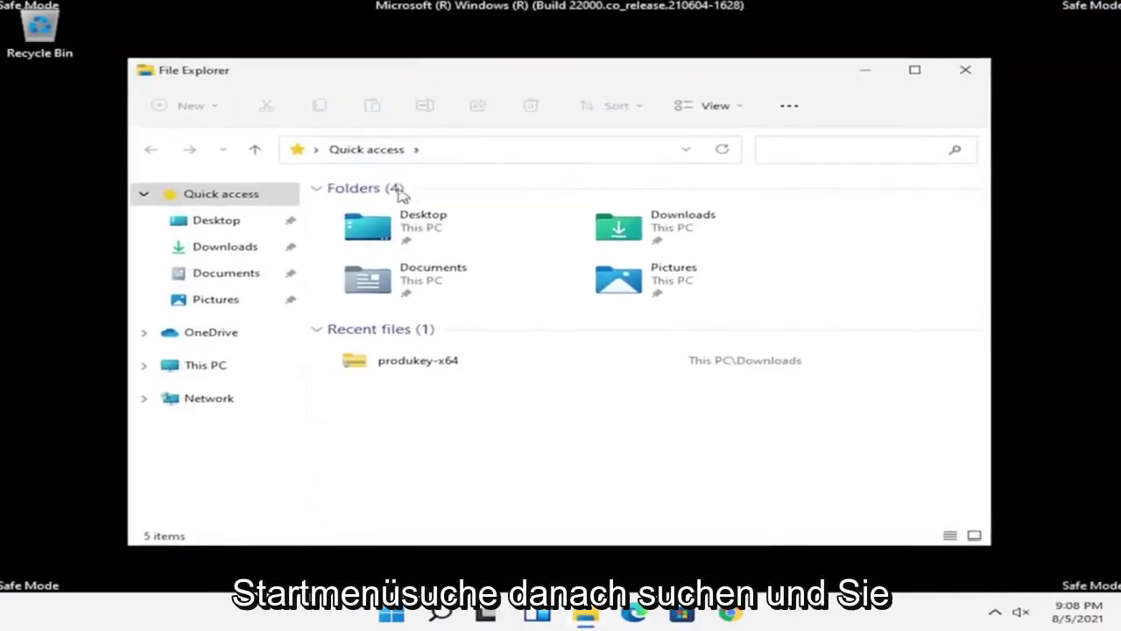
pyautogui.click(232, 368)
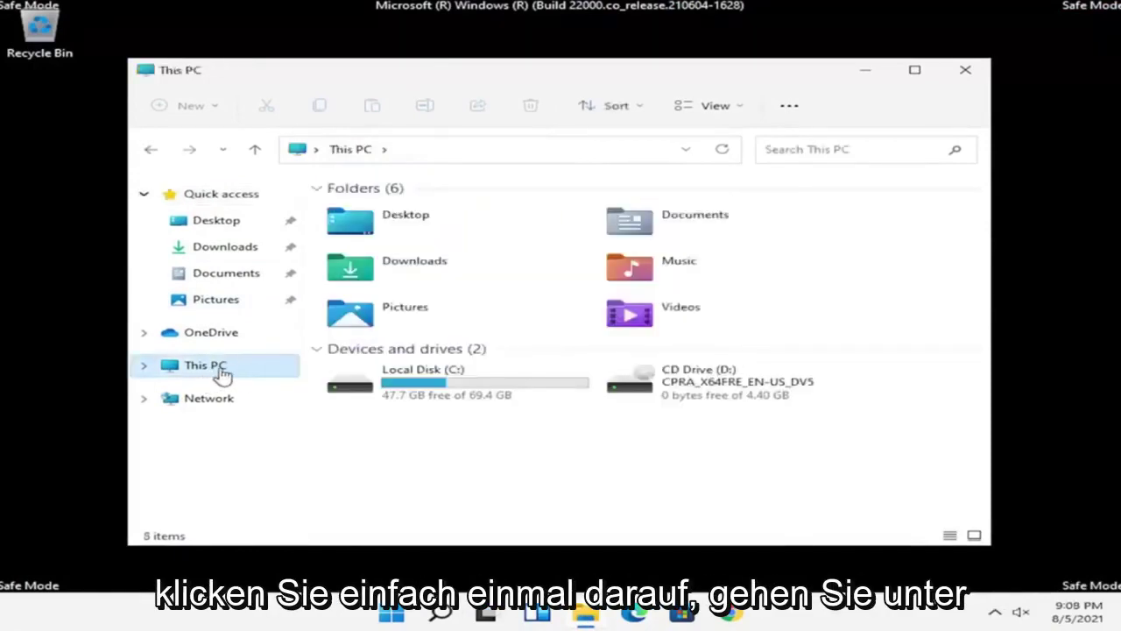
pyautogui.doubleClick(442, 386)
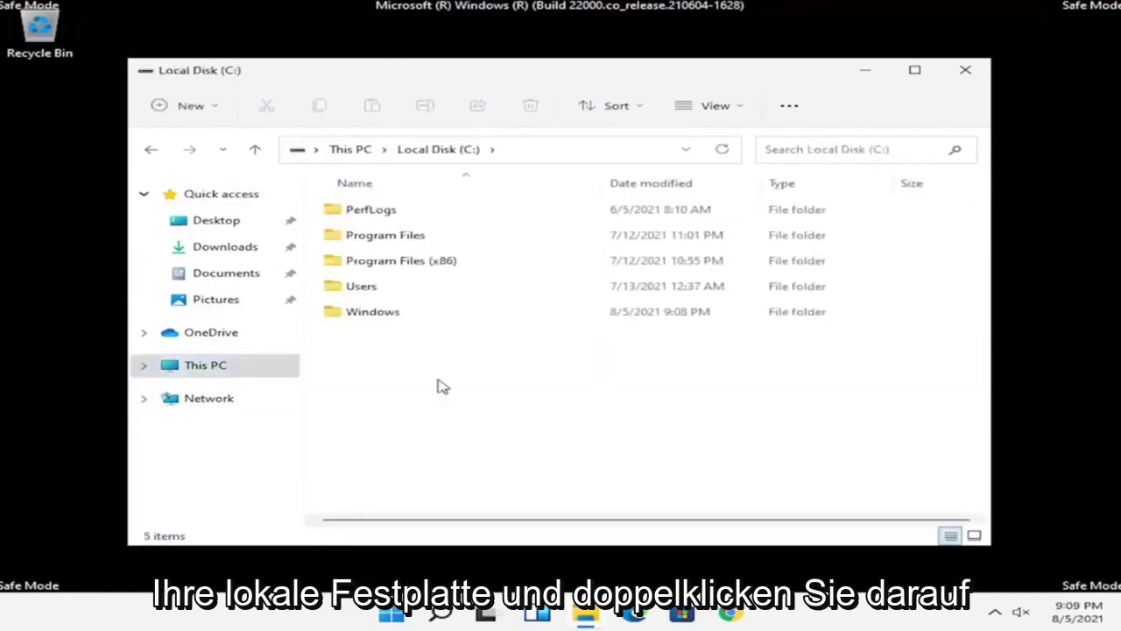
# - Open Windows\SoftwareDistribution\Download and select all 16 cached update folders
pyautogui.click(421, 322)
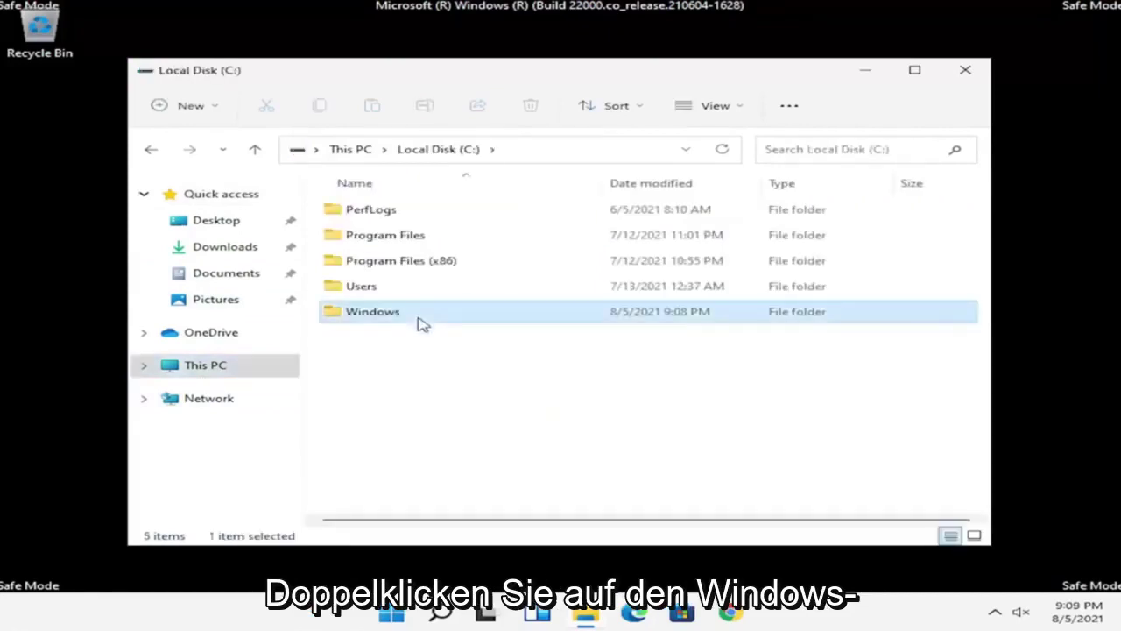
pyautogui.doubleClick(420, 322)
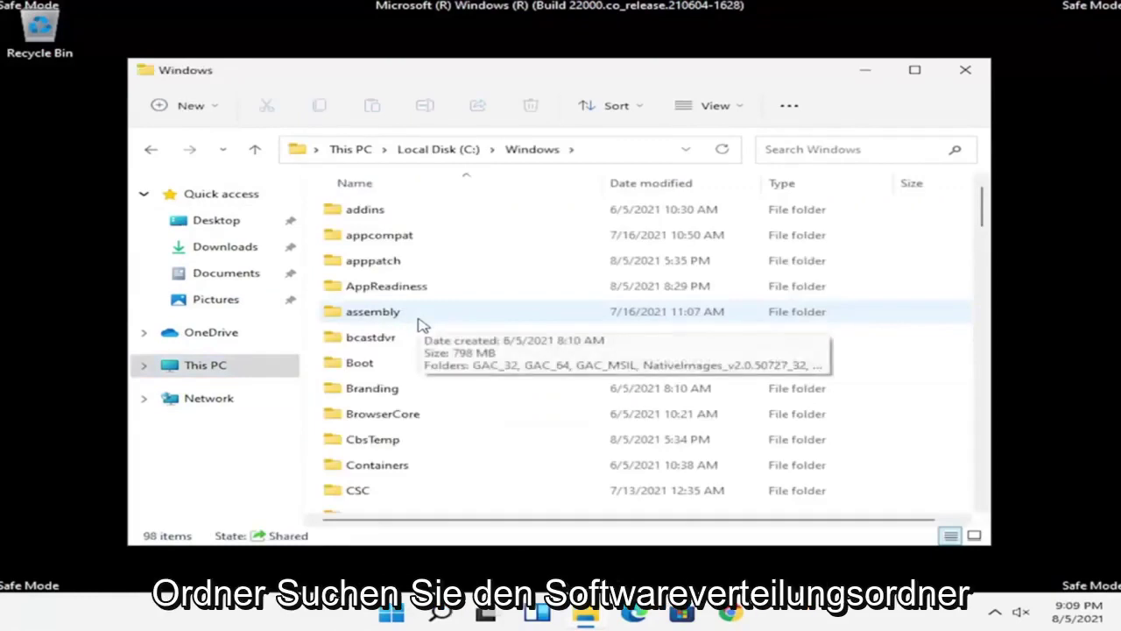
pyautogui.scroll(-5, 422, 332)
pyautogui.scroll(-15, 422, 340)
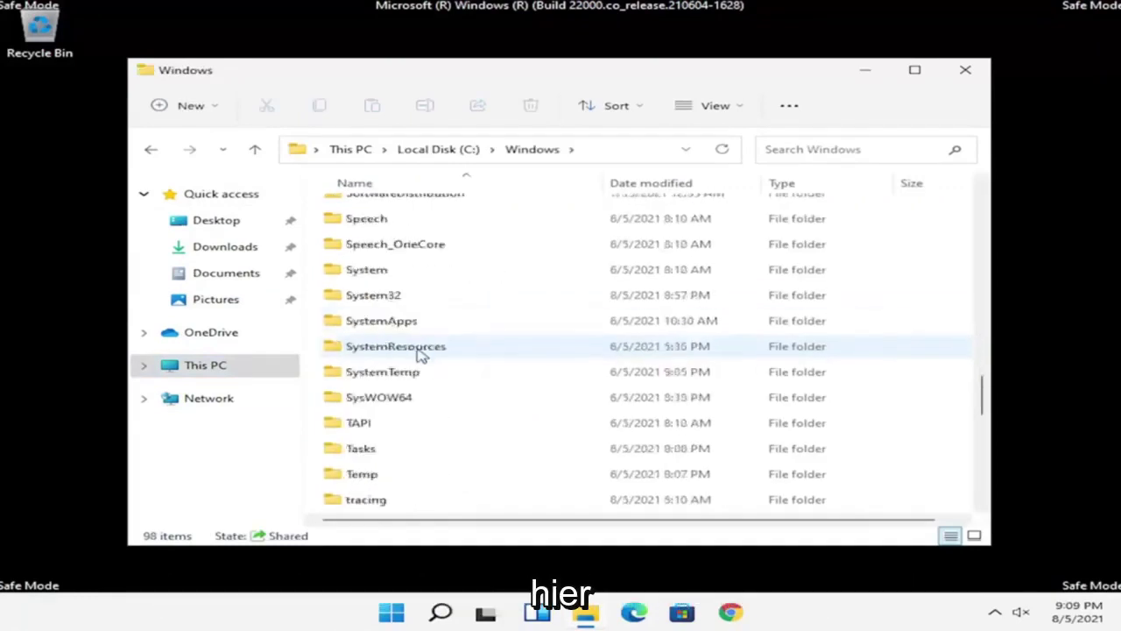
pyautogui.scroll(2, 403, 361)
pyautogui.doubleClick(417, 259)
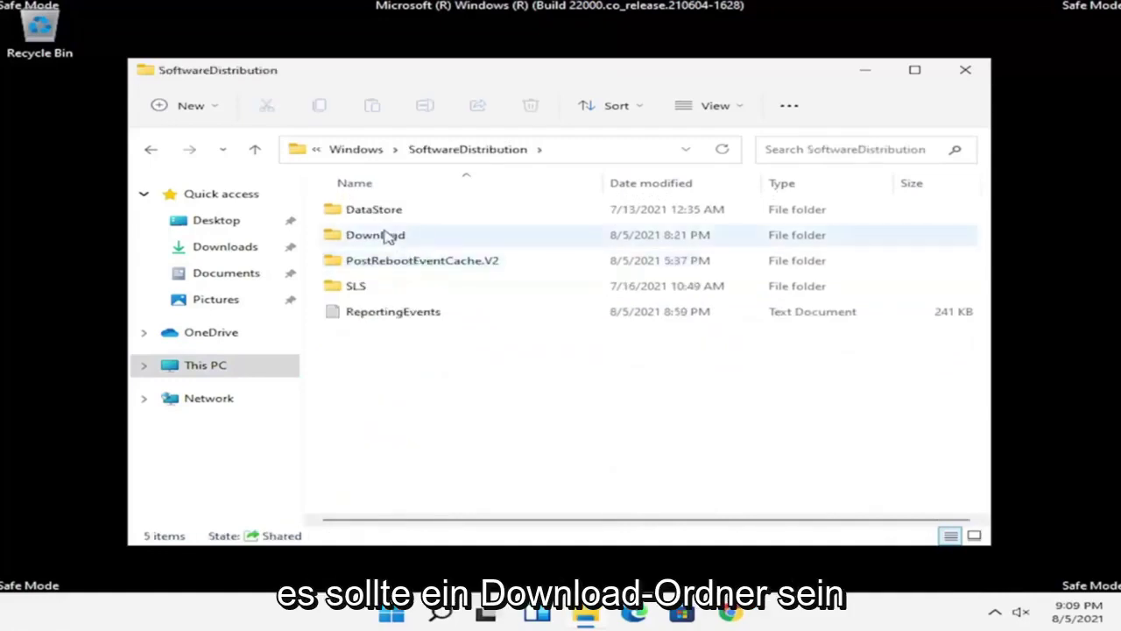
pyautogui.click(378, 244)
pyautogui.doubleClick(378, 244)
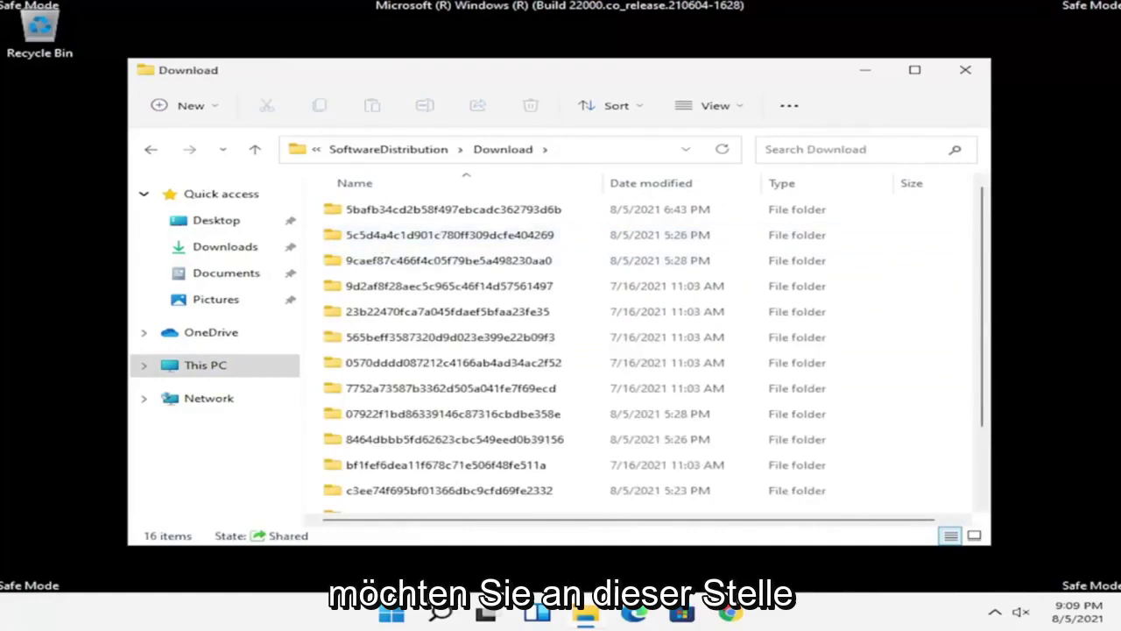
pyautogui.click(547, 339)
pyautogui.scroll(-2, 541, 298)
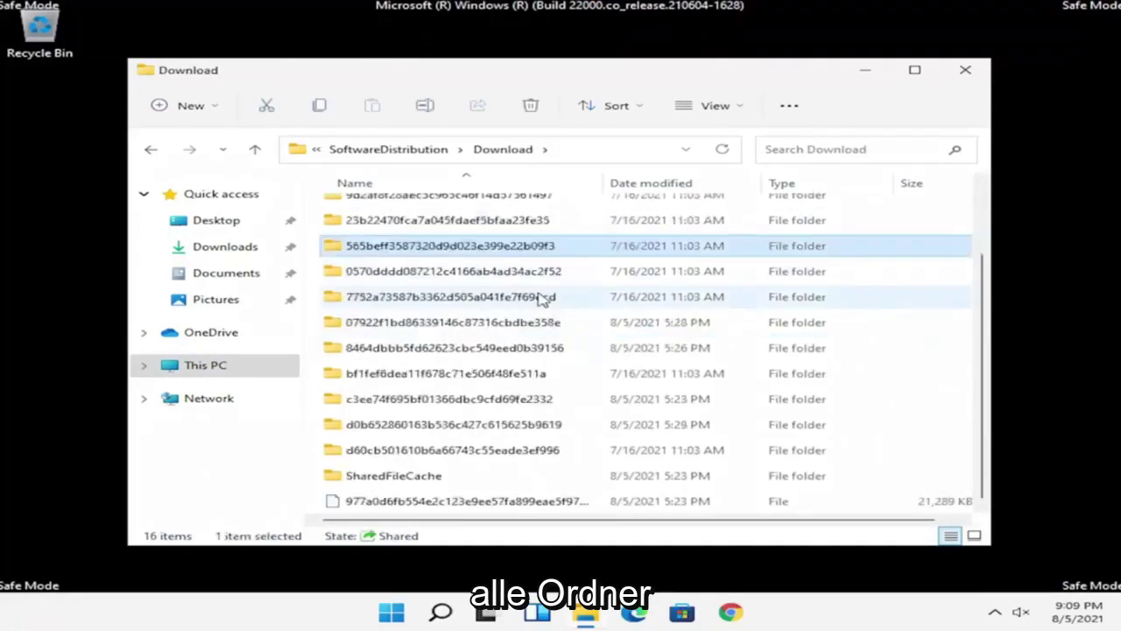
pyautogui.scroll(2, 543, 298)
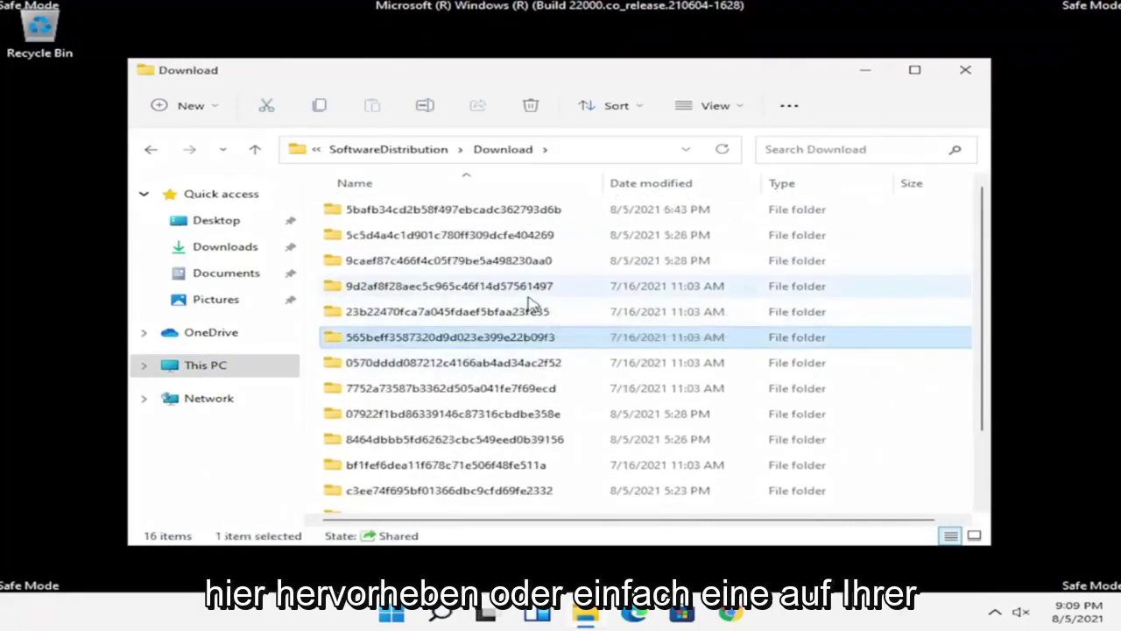
pyautogui.hotkey('ctrl', 'a')
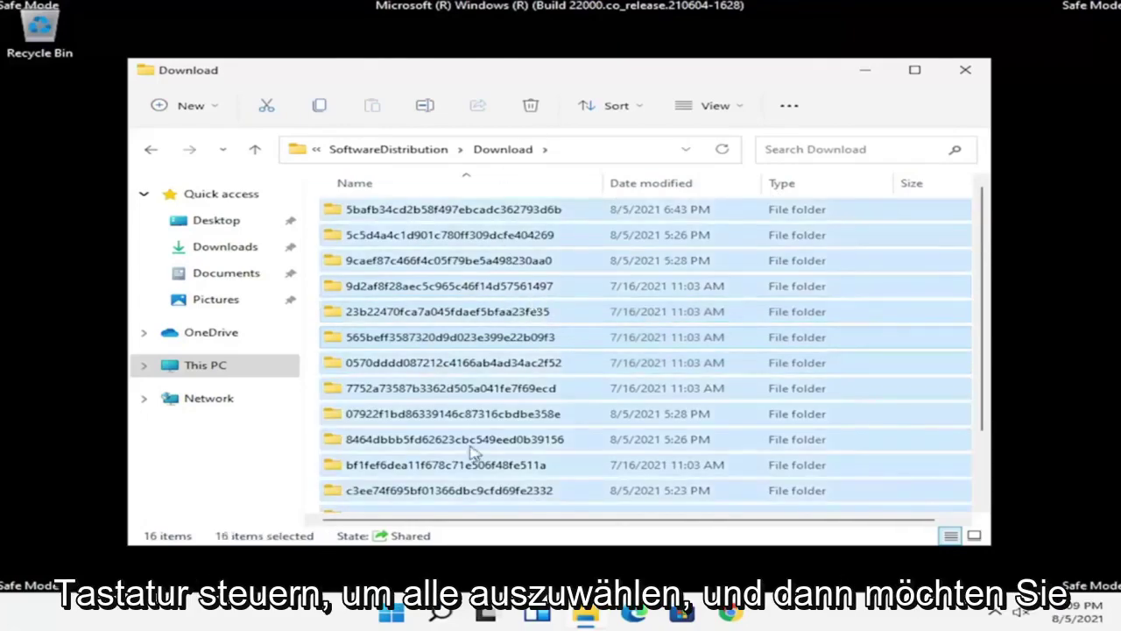
# - Delete the 16 selected update folders from Download and close File Explorer
pyautogui.rightClick(517, 307)
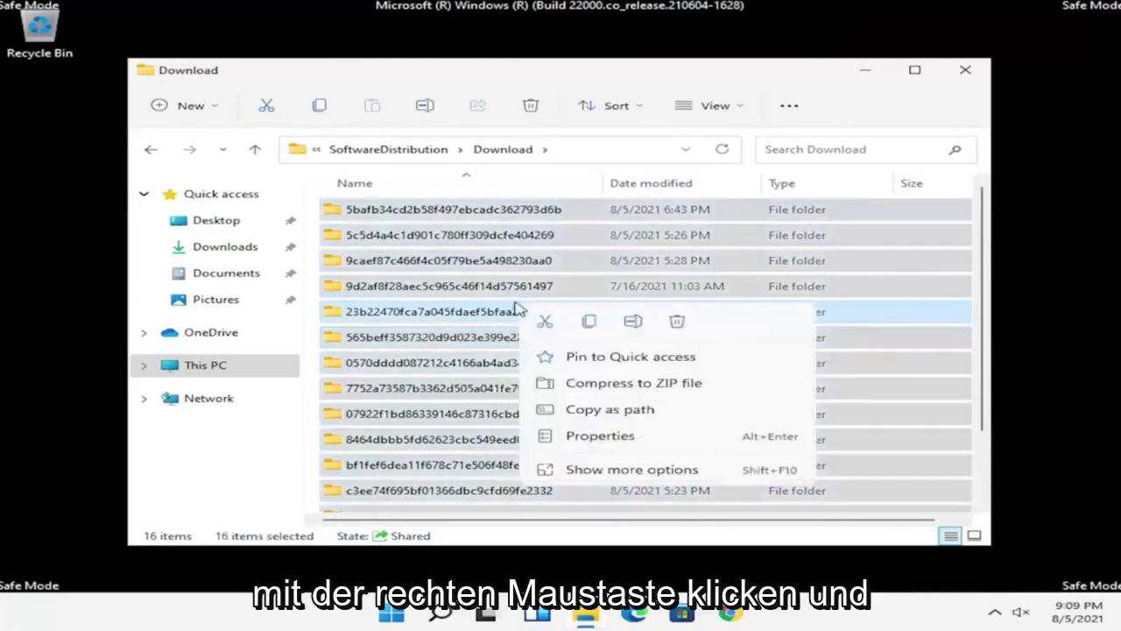
pyautogui.click(680, 323)
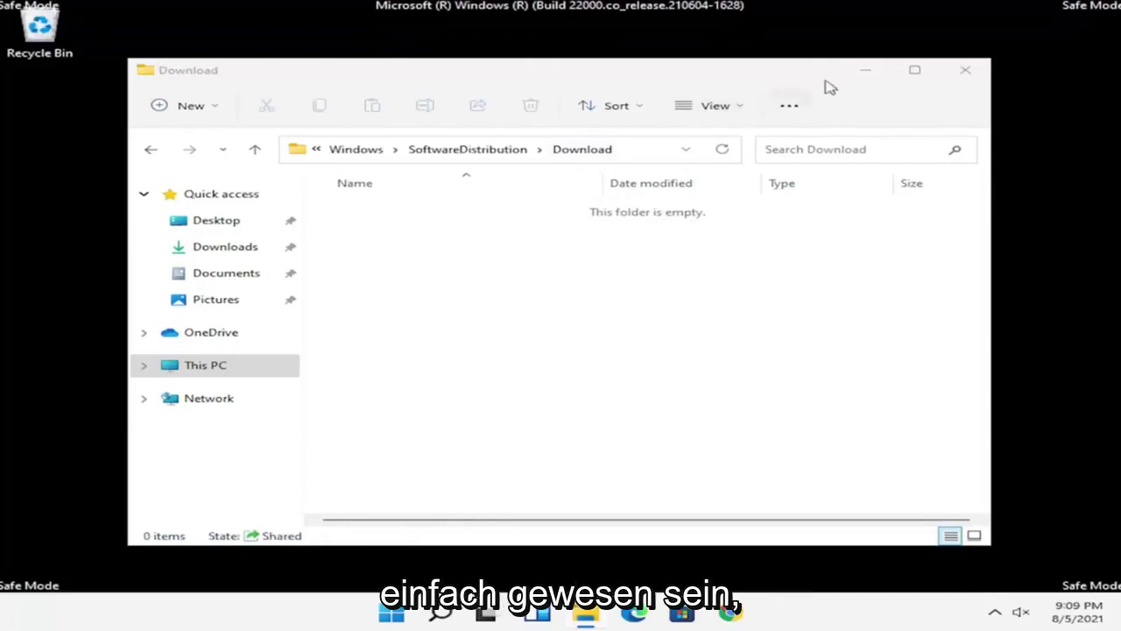
pyautogui.click(968, 79)
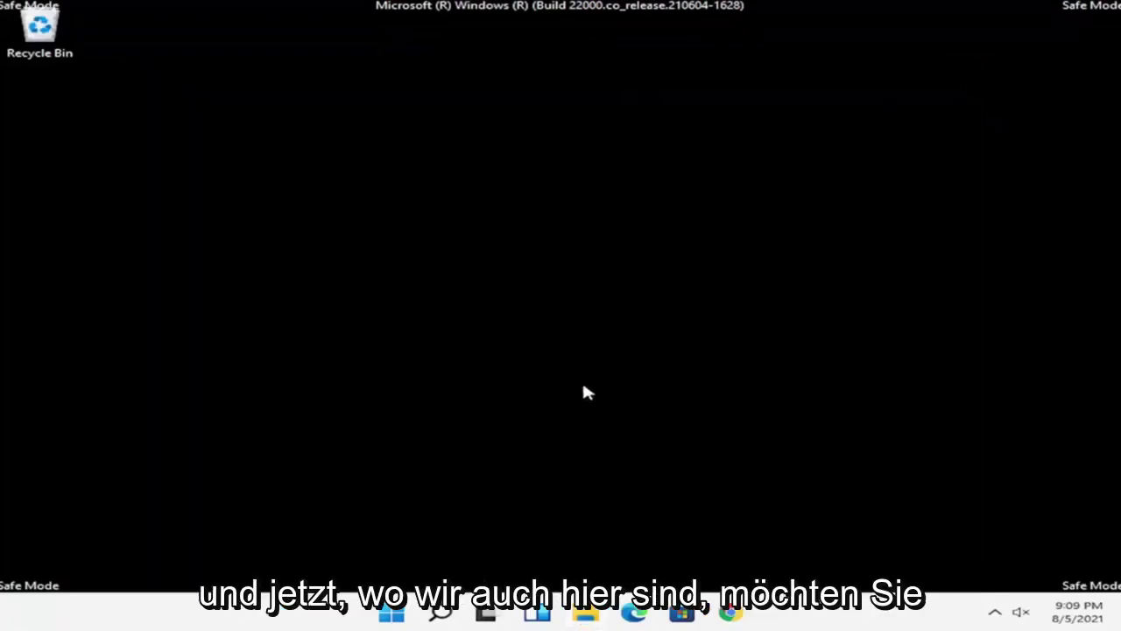
pyautogui.click(441, 612)
pyautogui.click(440, 611)
pyautogui.click(441, 611)
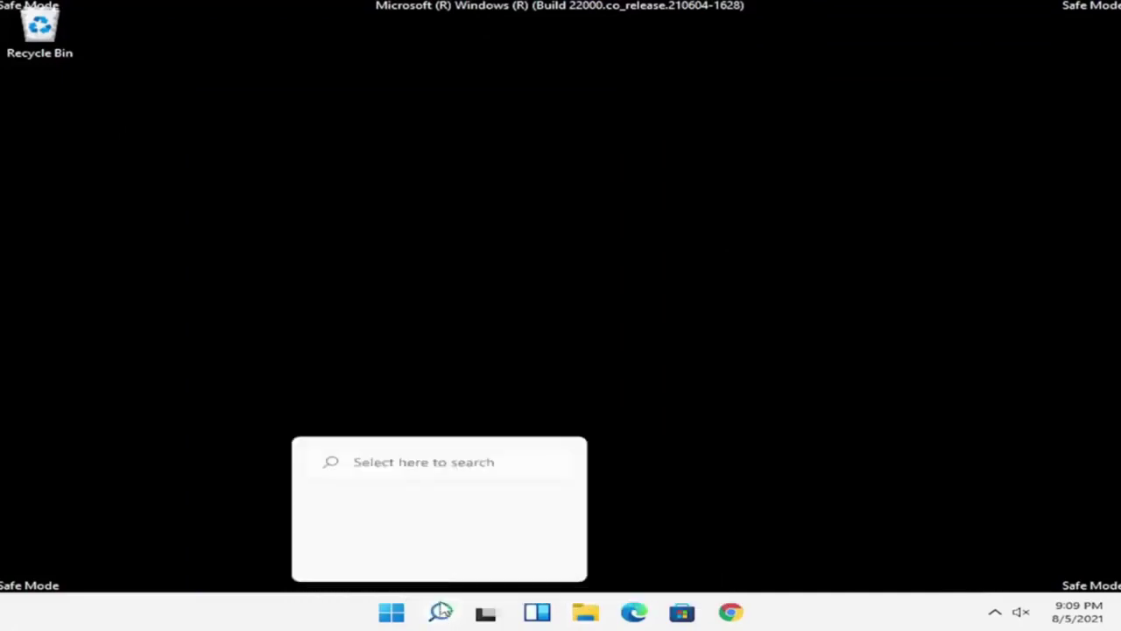
pyautogui.click(406, 465)
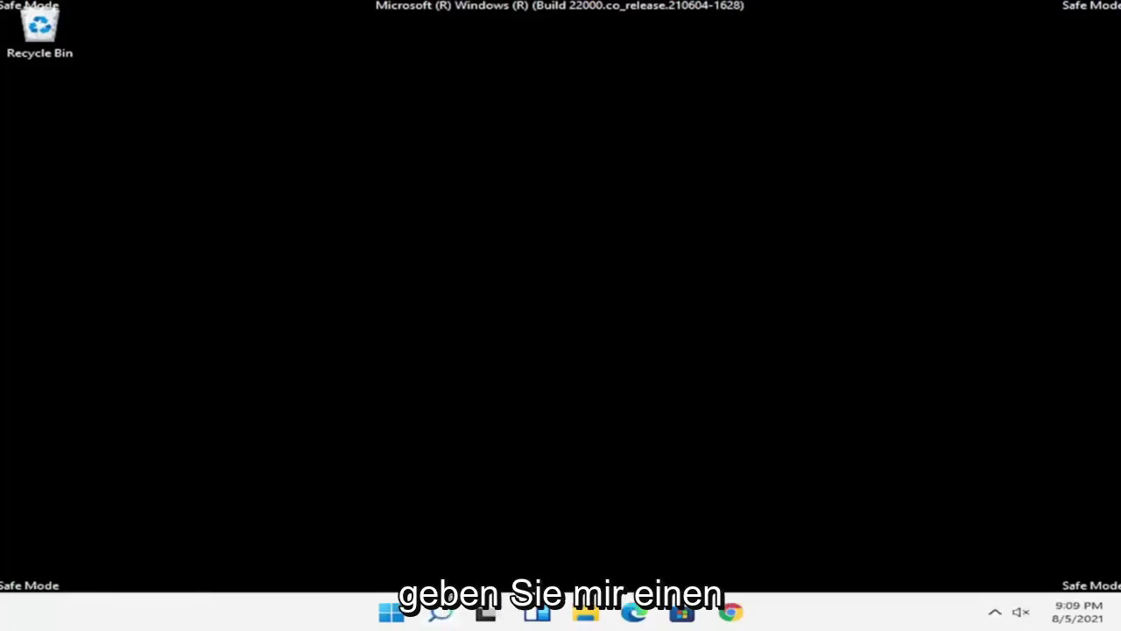
pyautogui.rightClick(440, 616)
pyautogui.click(441, 613)
pyautogui.click(393, 612)
pyautogui.press('Right')
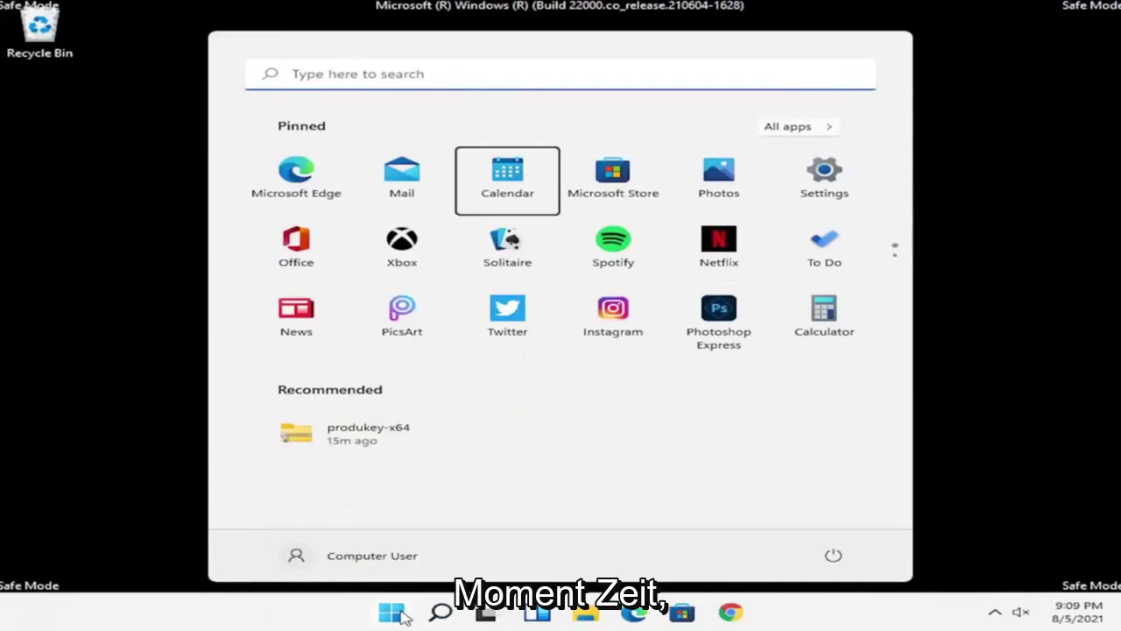
pyautogui.press('Right')
pyautogui.click(415, 77)
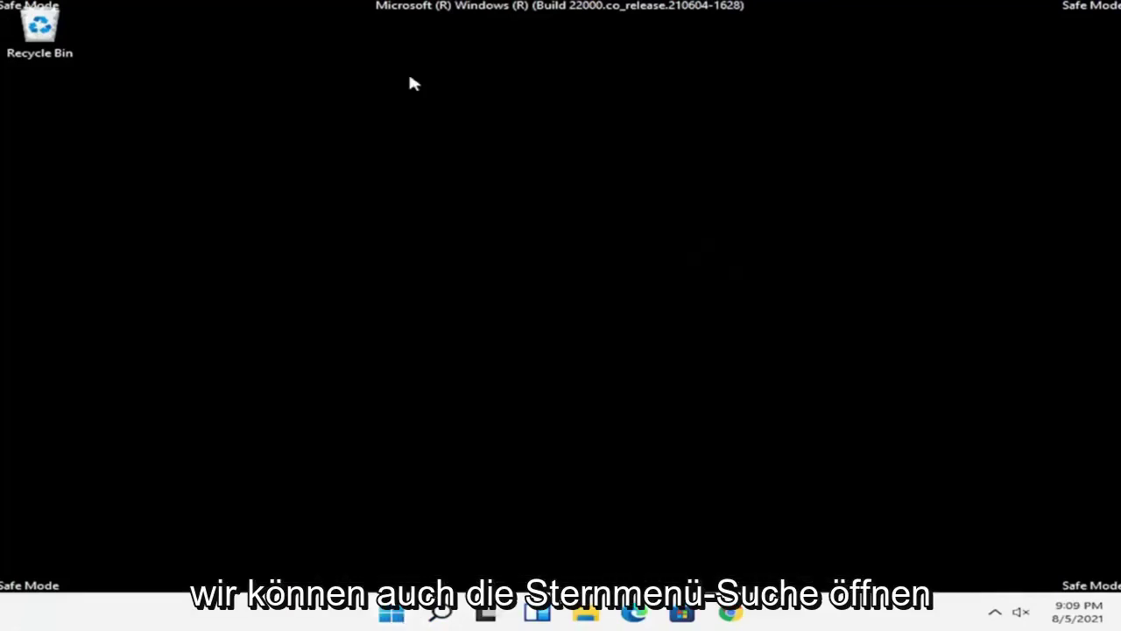
pyautogui.click(443, 611)
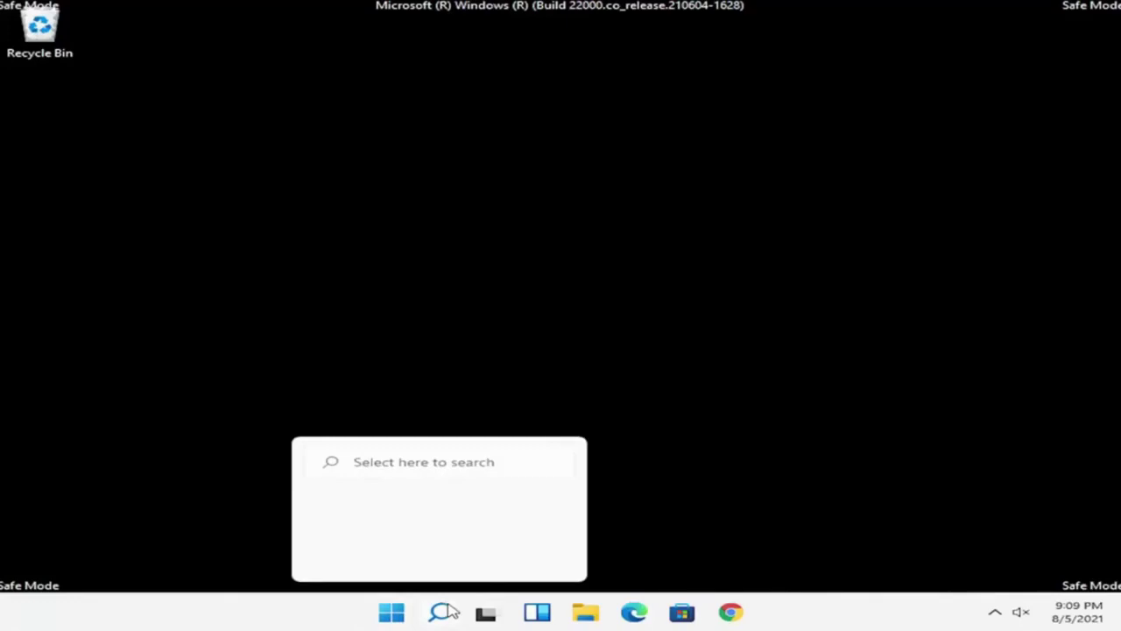
pyautogui.click(445, 608)
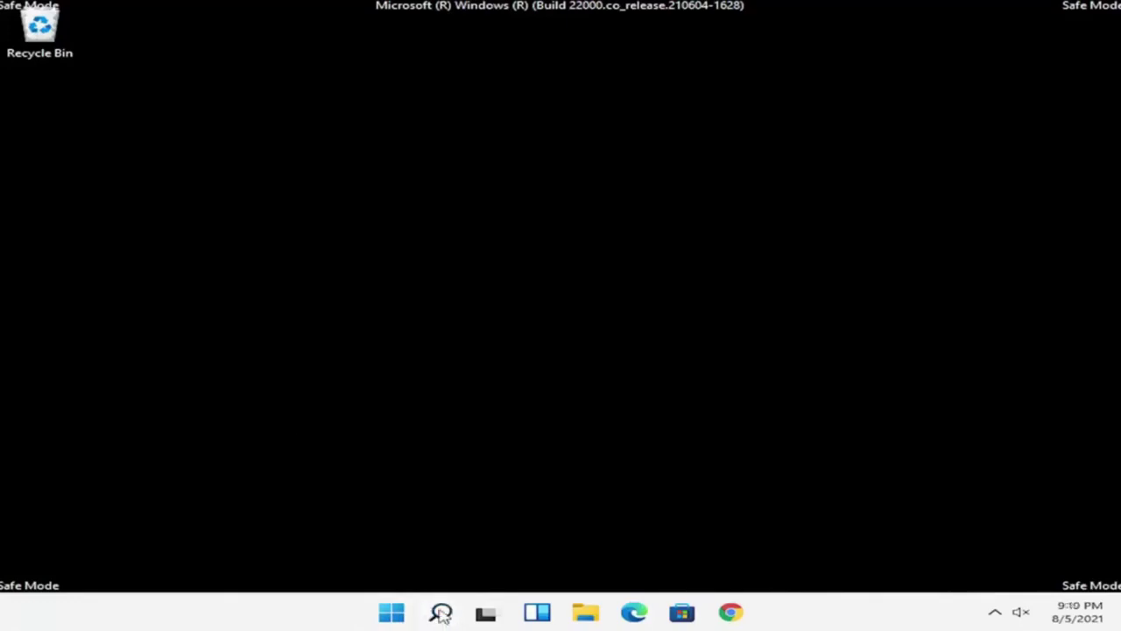
pyautogui.rightClick(440, 609)
pyautogui.rightClick(391, 611)
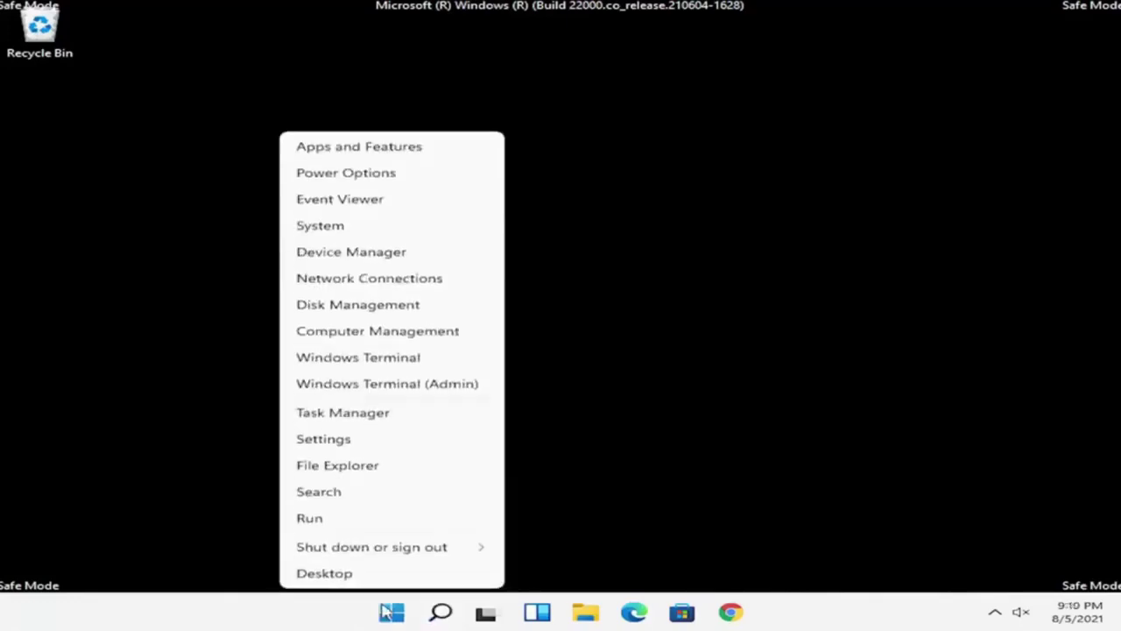
pyautogui.click(335, 491)
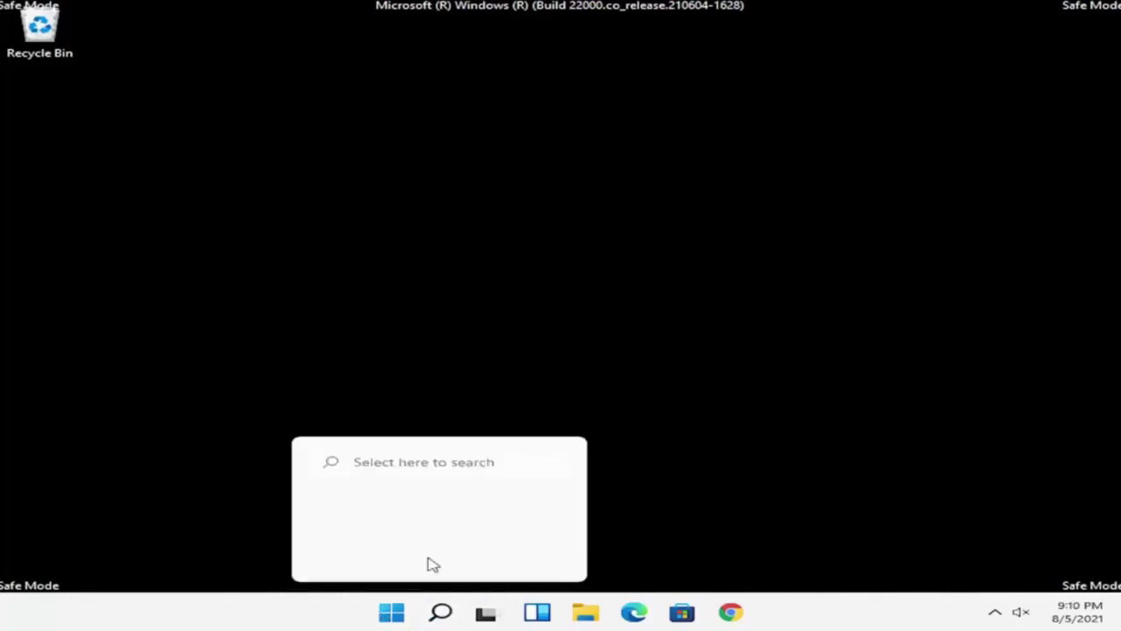
pyautogui.click(400, 463)
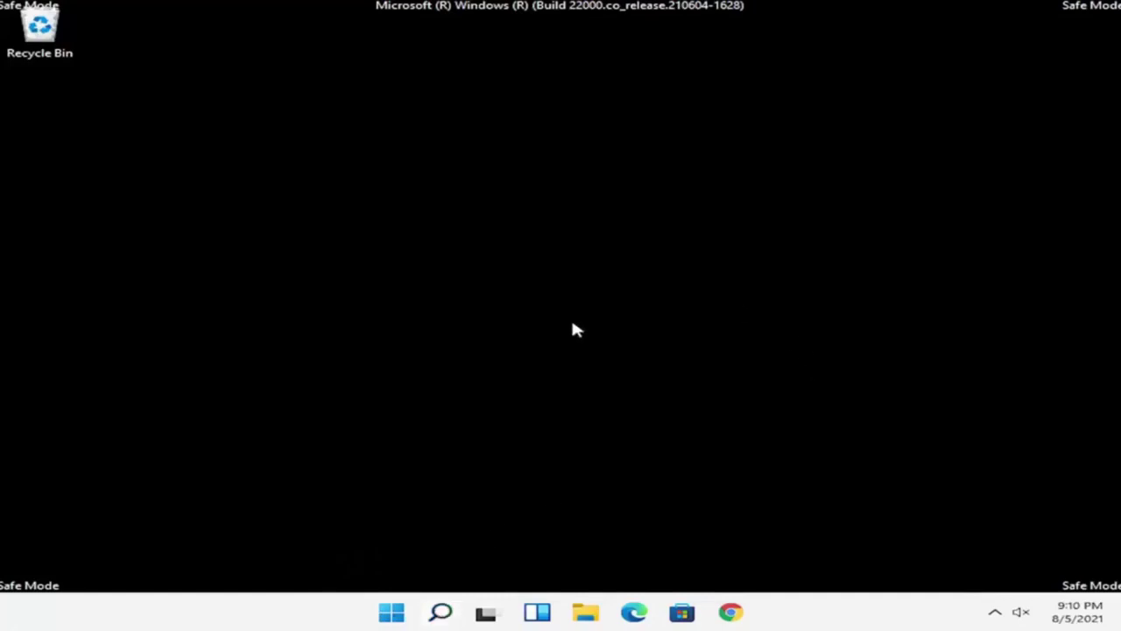
# - From Task Manager, run 'cmd' as a new task with administrative privileges
pyautogui.rightClick(388, 608)
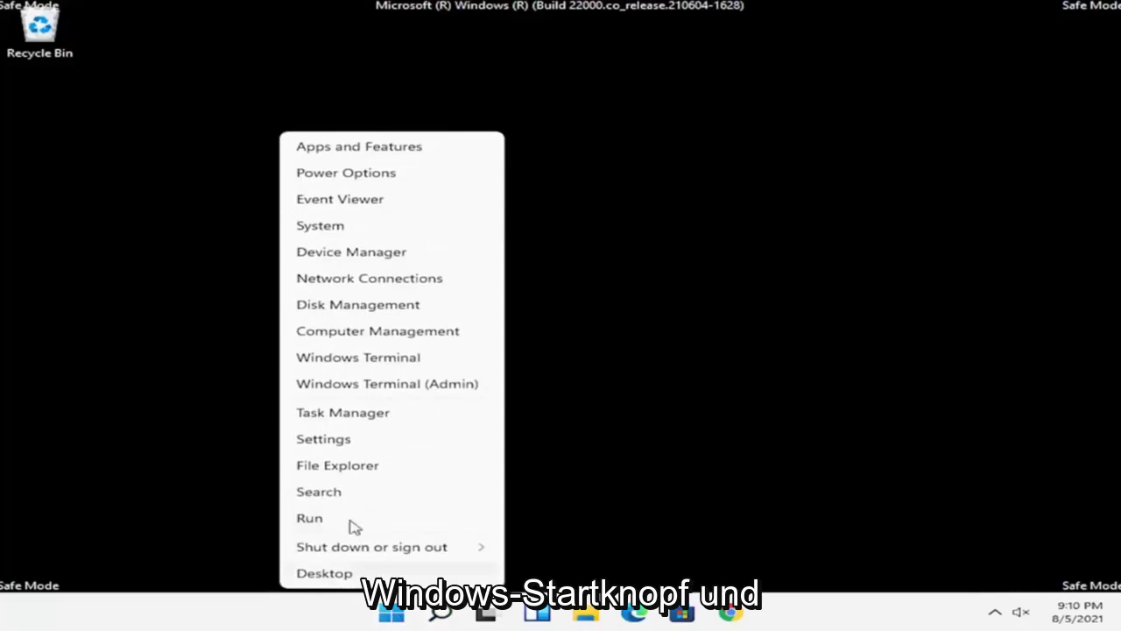
pyautogui.click(337, 412)
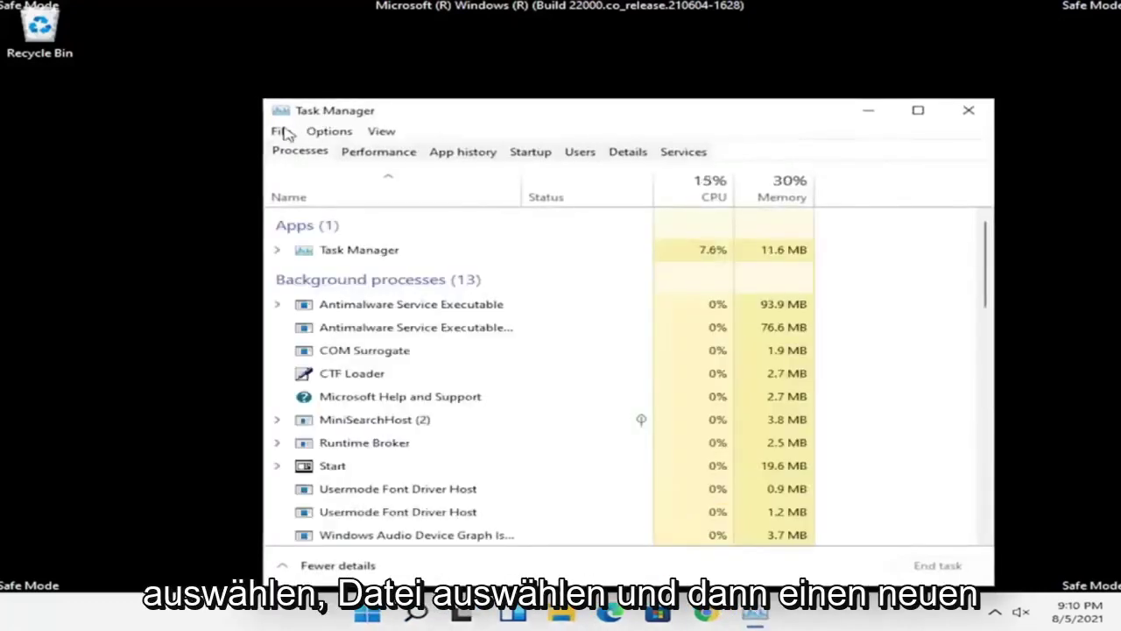
pyautogui.click(281, 131)
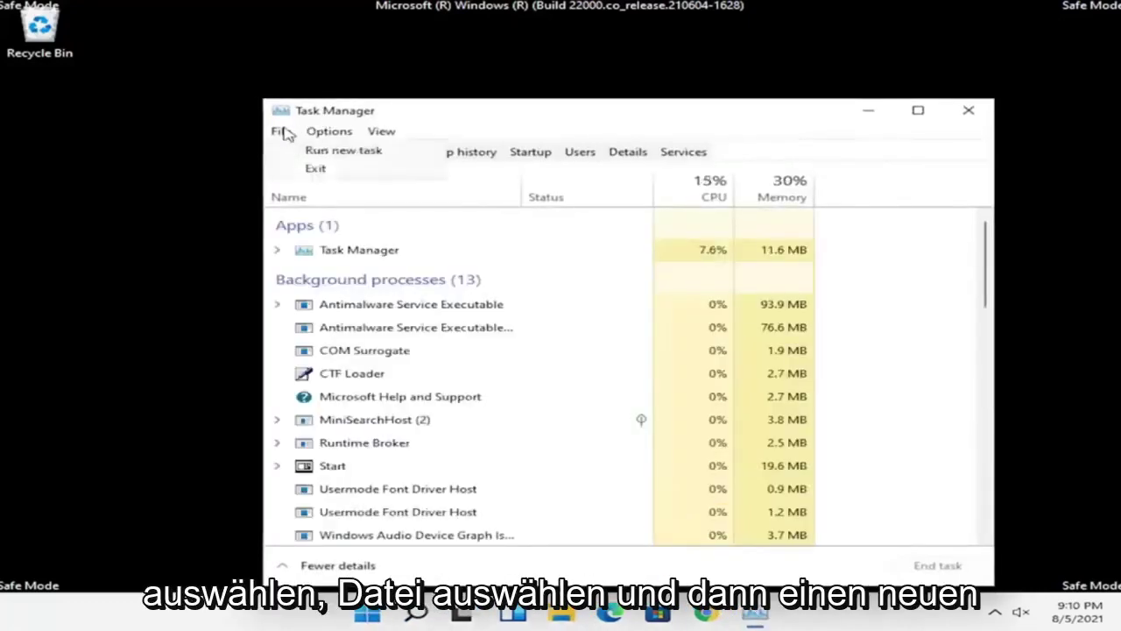
pyautogui.click(386, 158)
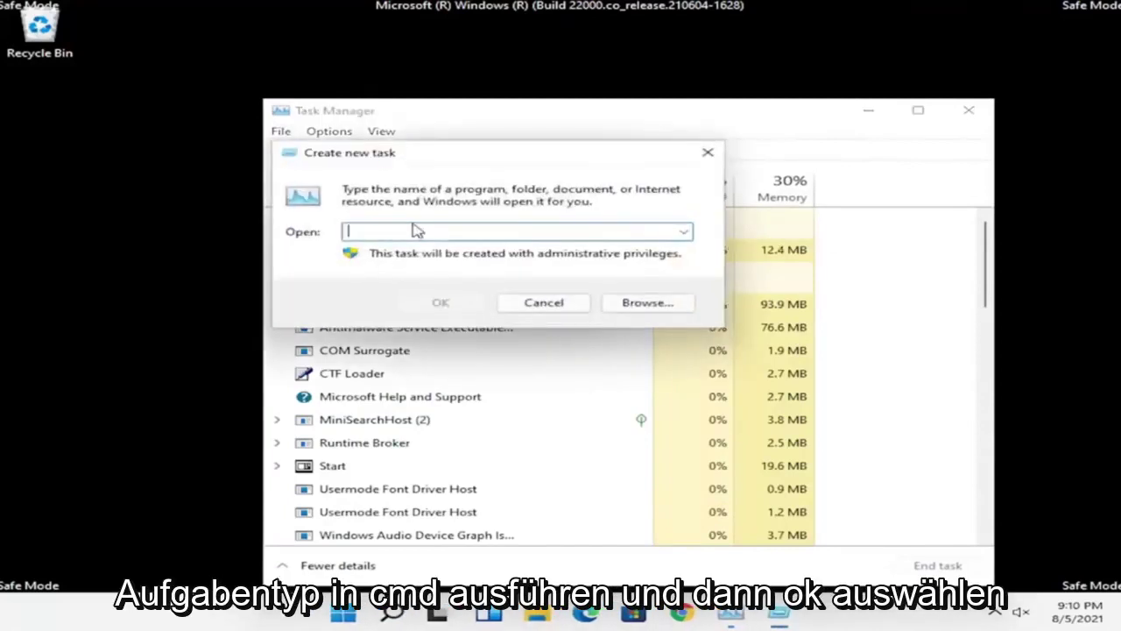
pyautogui.write('cmd')
pyautogui.click(465, 314)
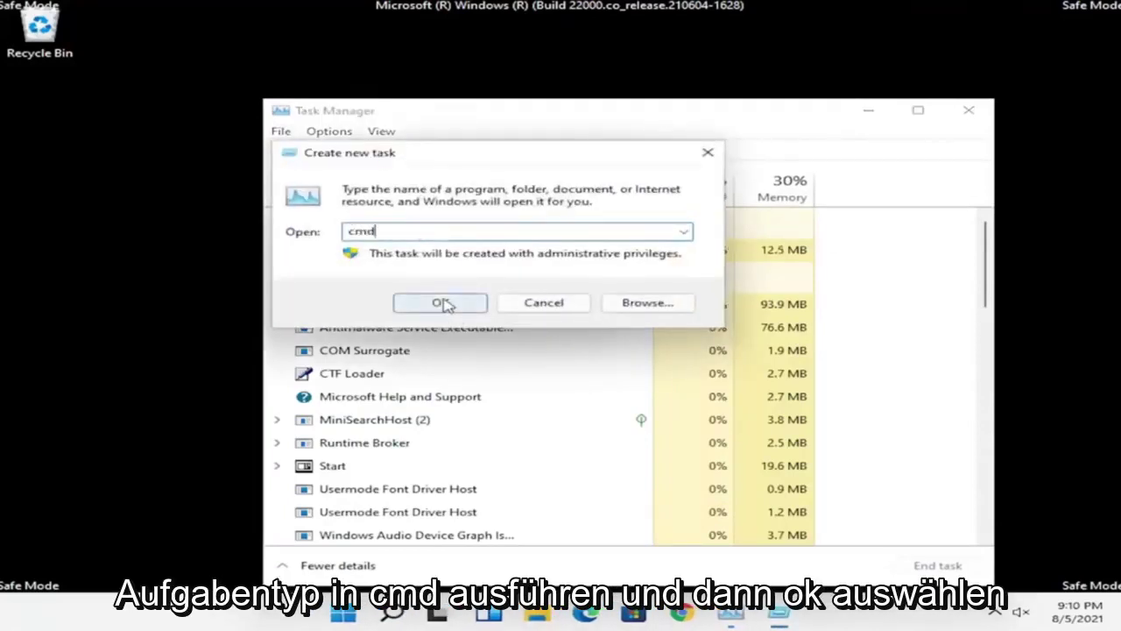
# - Close Task Manager and run 'sfc /scannow' in the administrator Command Prompt until it reaches 100%
pyautogui.click(969, 111)
pyautogui.write('s')
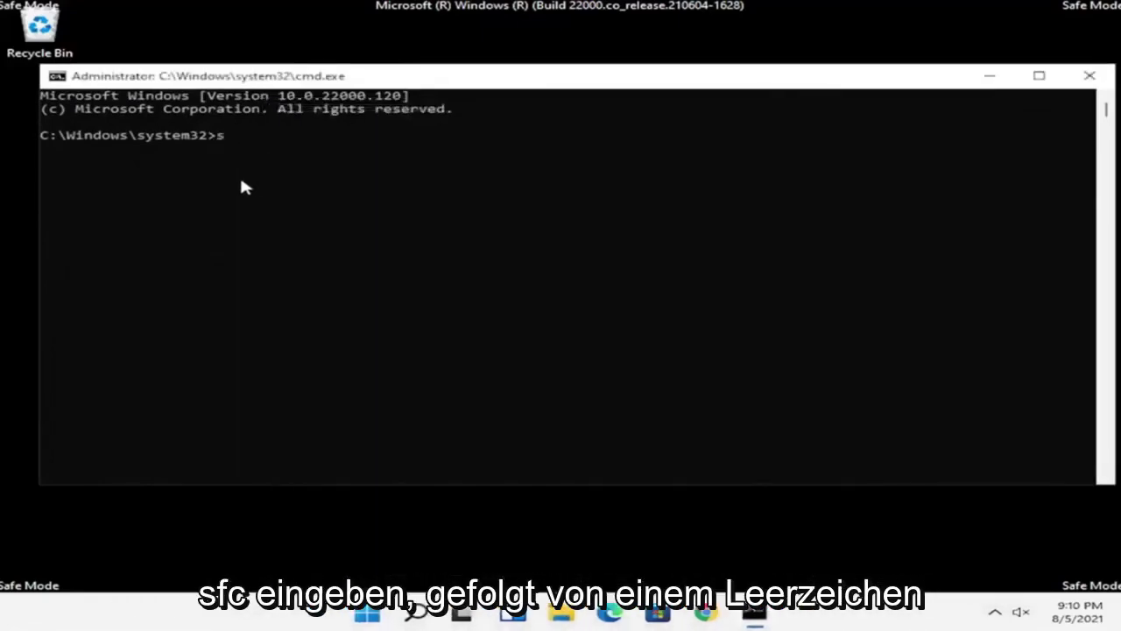
pyautogui.write('fc /scannow')
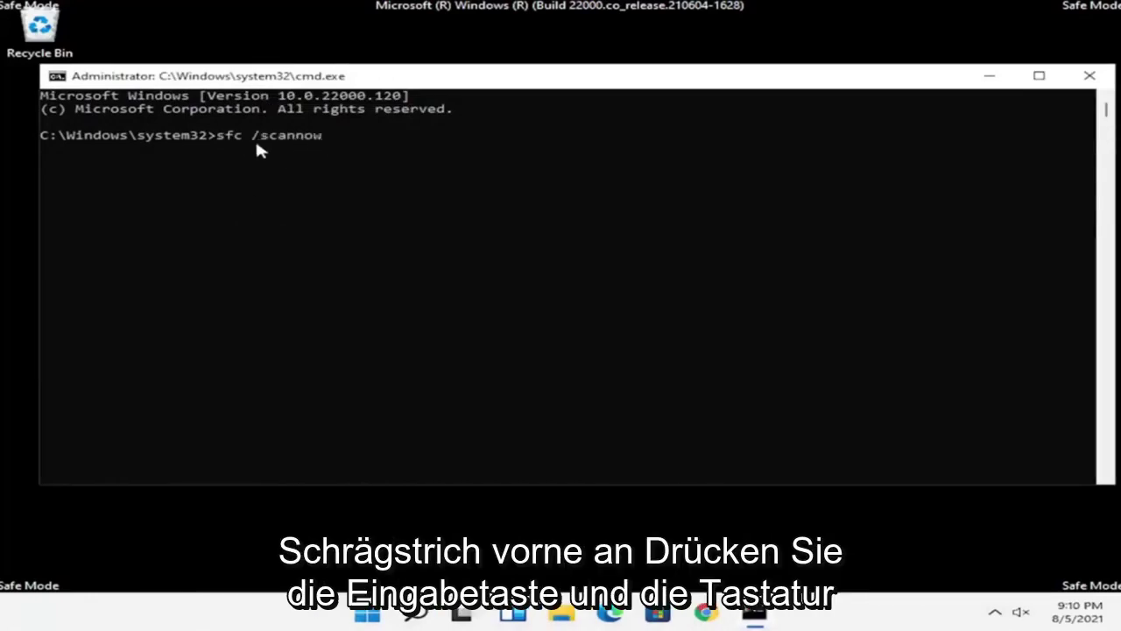
pyautogui.press('Return')
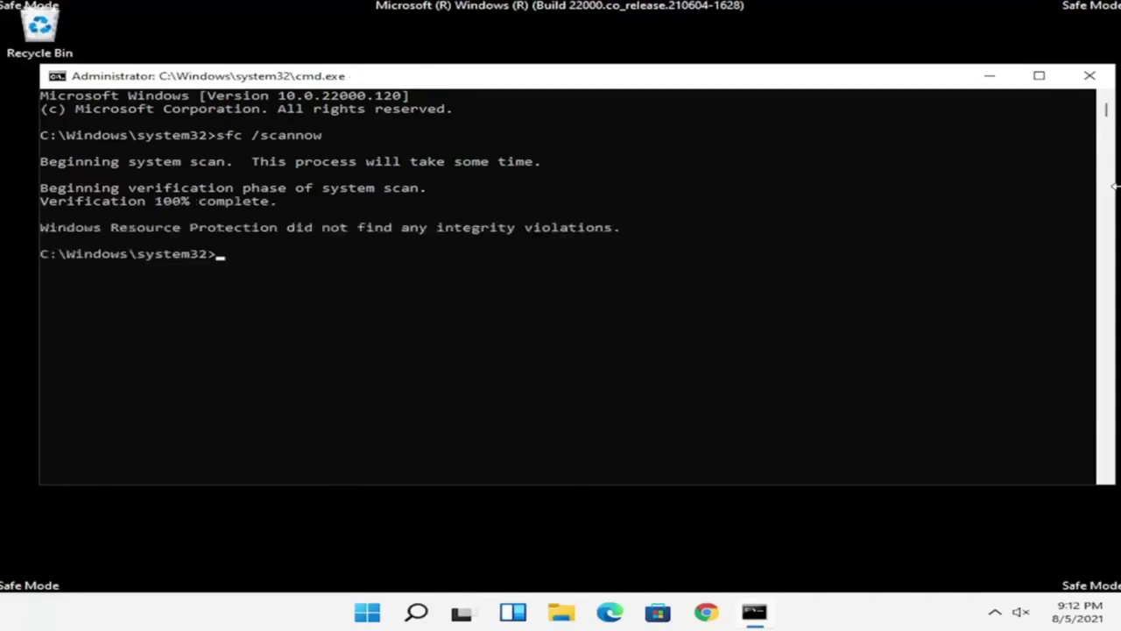
# - Close Command Prompt and restart via Start's right-click Shut down or sign out menu
pyautogui.click(1089, 75)
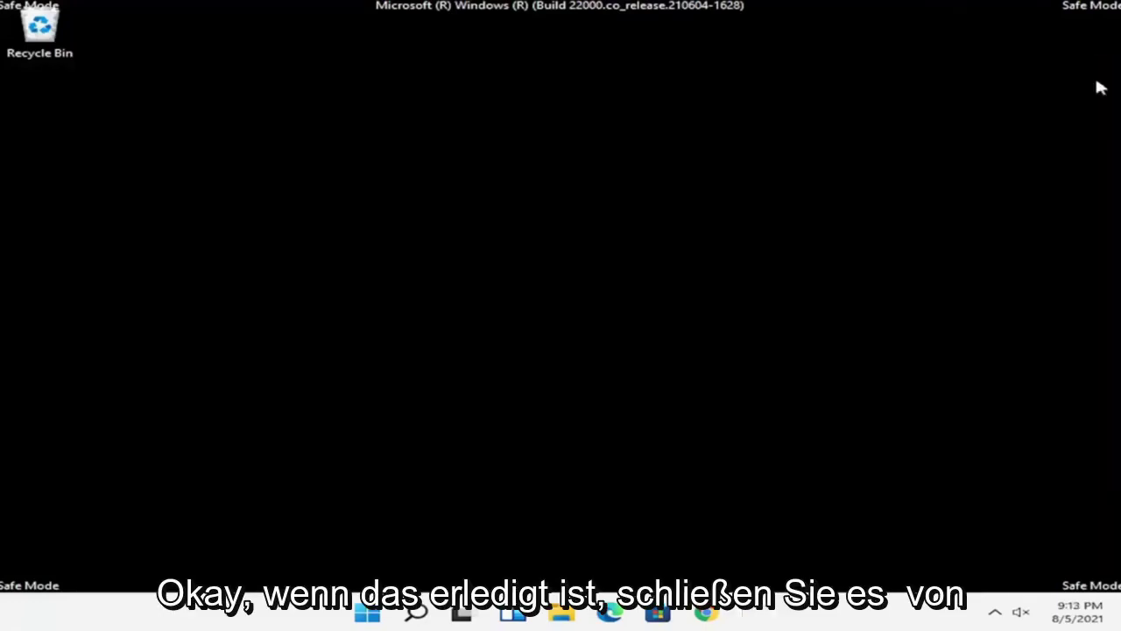
pyautogui.rightClick(392, 611)
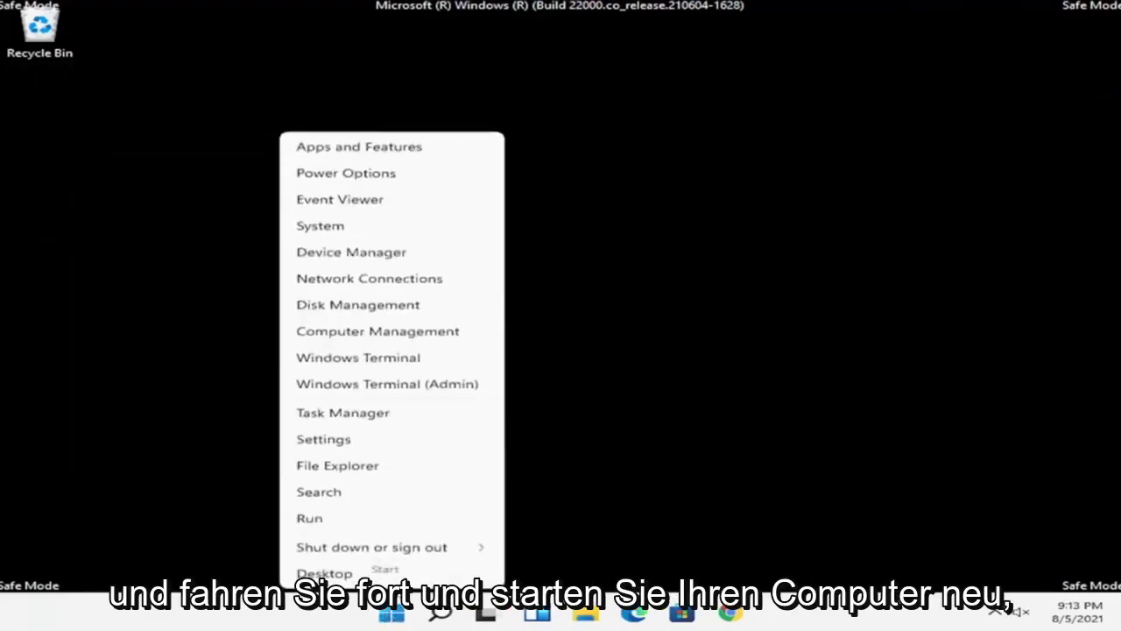
pyautogui.moveTo(391, 546)
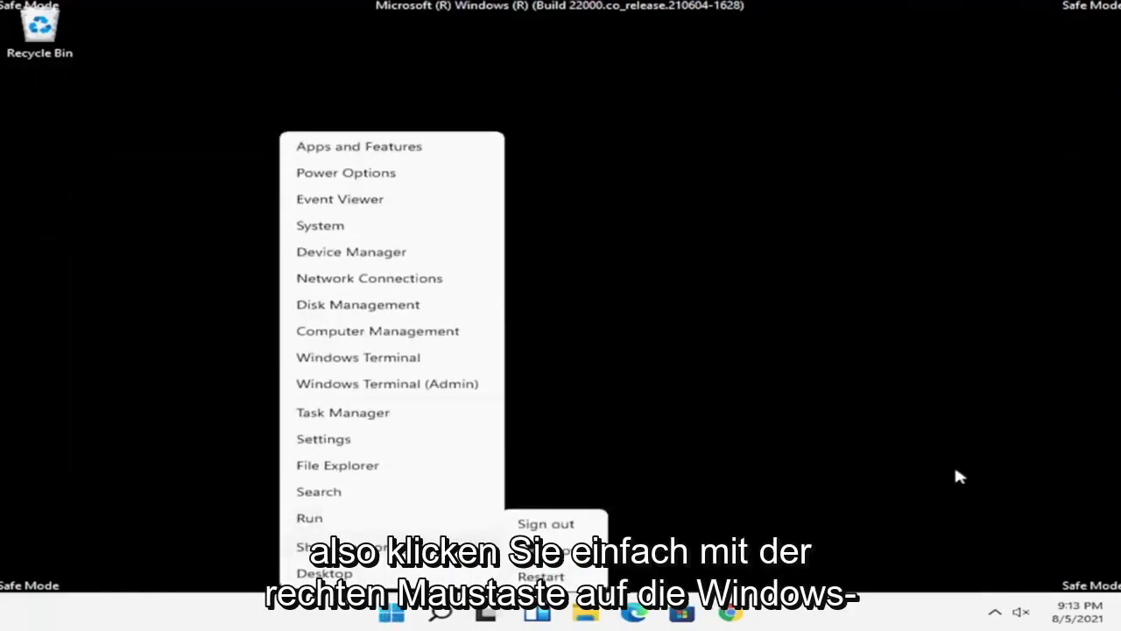
pyautogui.click(959, 475)
pyautogui.rightClick(392, 612)
pyautogui.moveTo(391, 546)
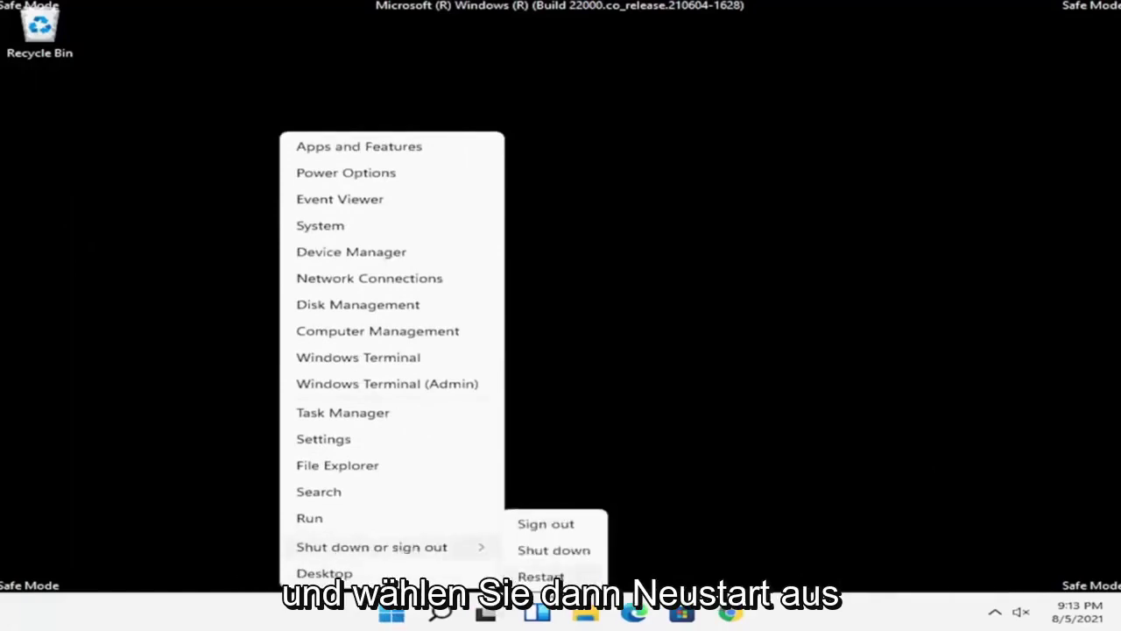
pyautogui.click(541, 576)
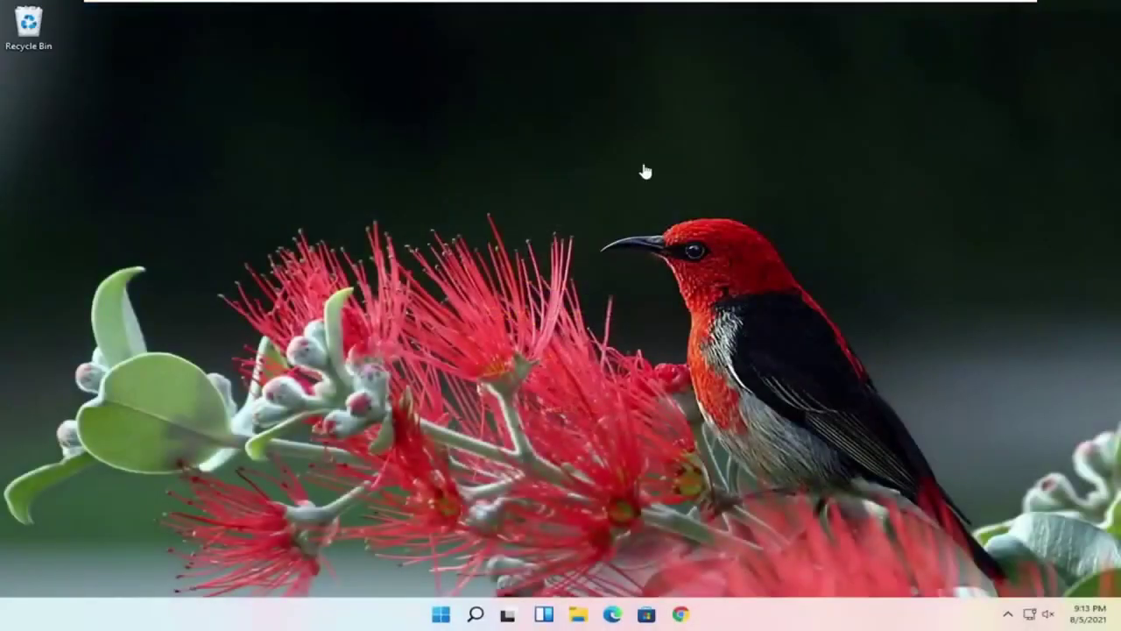
# - Search 'updates', rerun Check for updates to confirm 'You're up to date', then close Settings
pyautogui.click(476, 615)
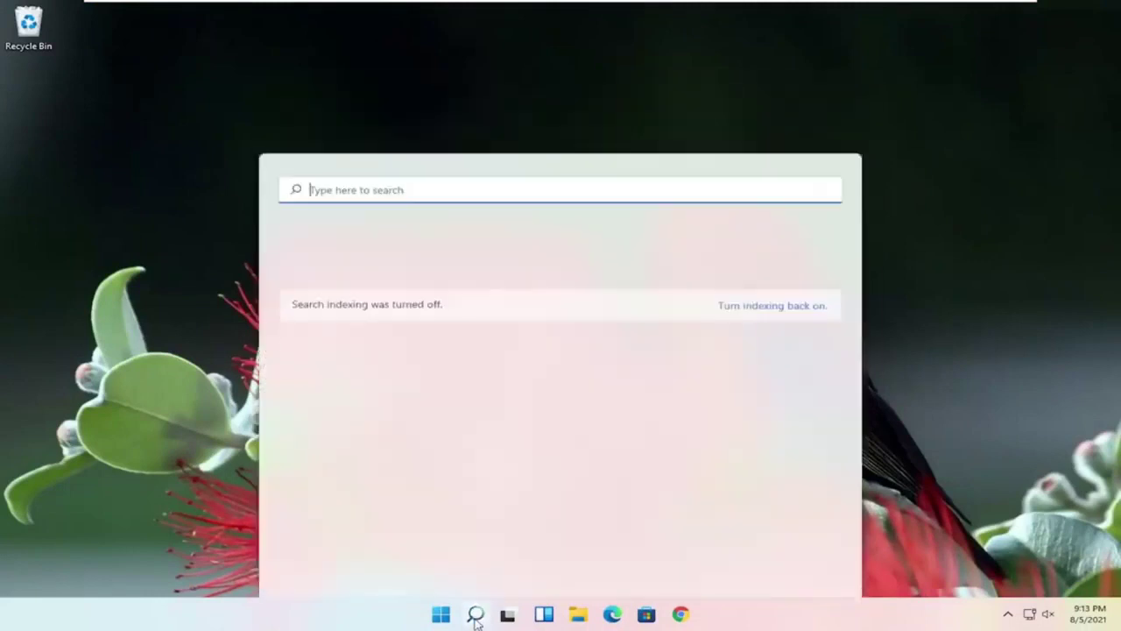
pyautogui.write('updates')
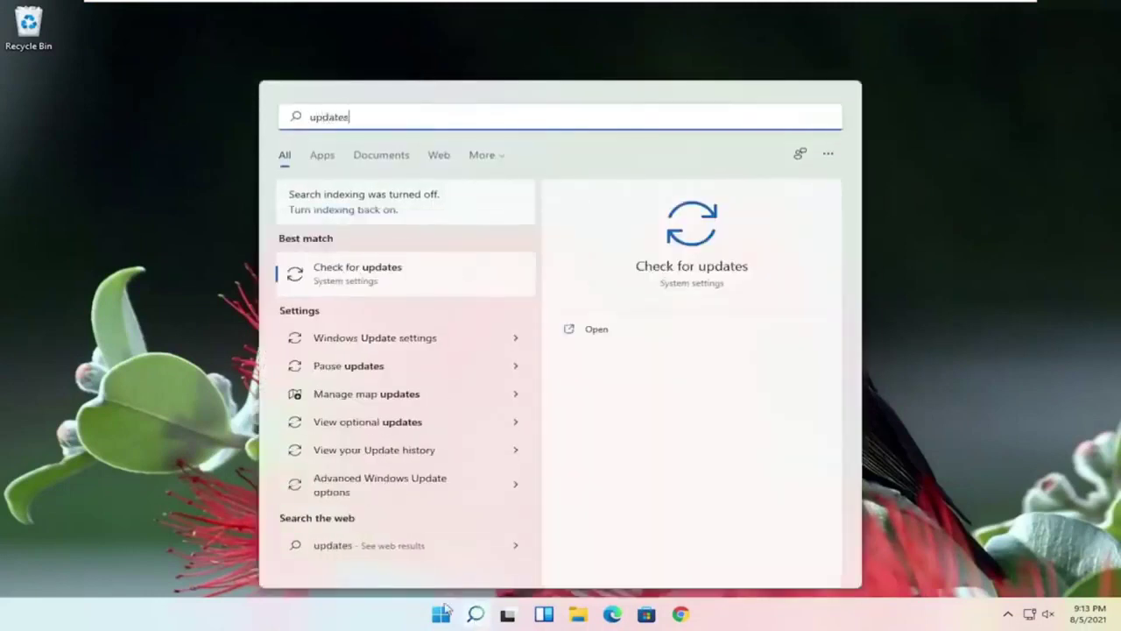
pyautogui.click(381, 278)
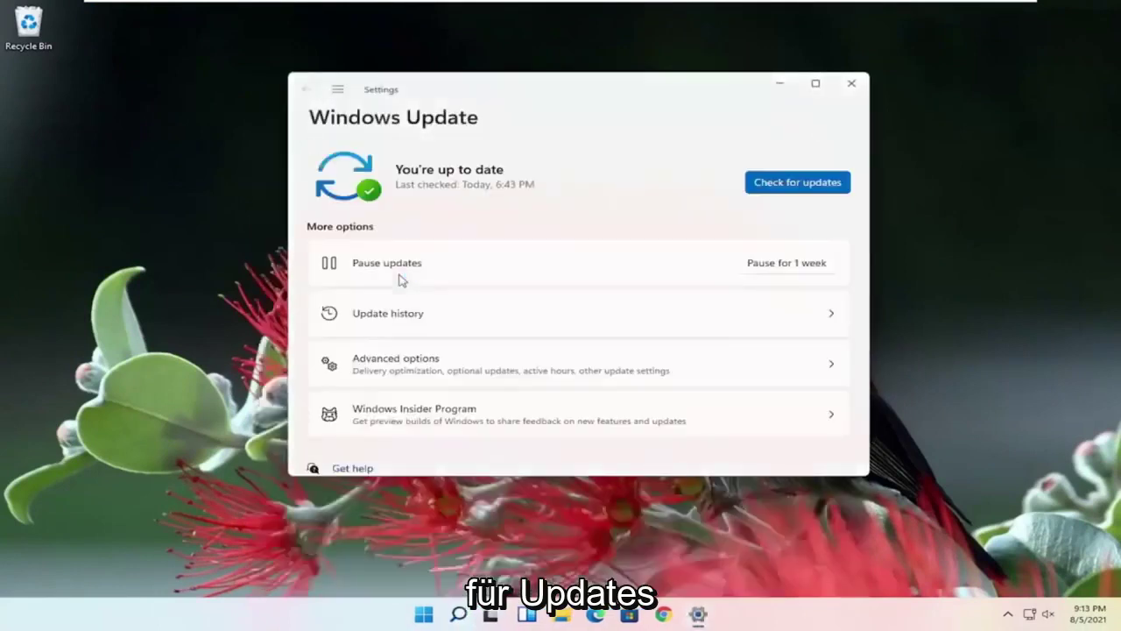
pyautogui.click(802, 184)
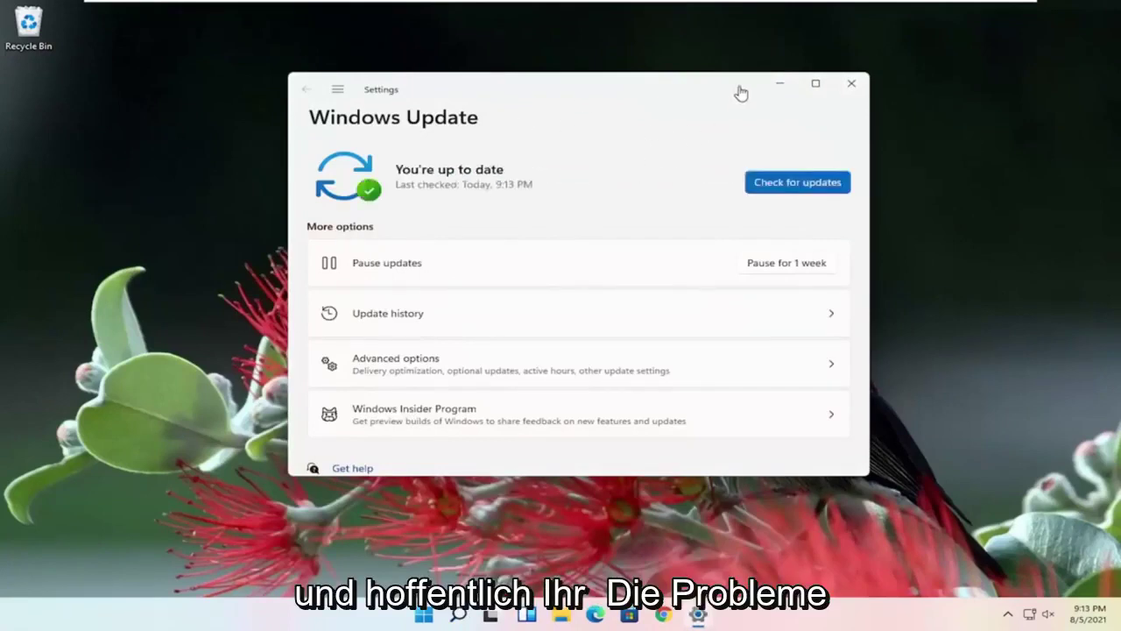
pyautogui.click(851, 83)
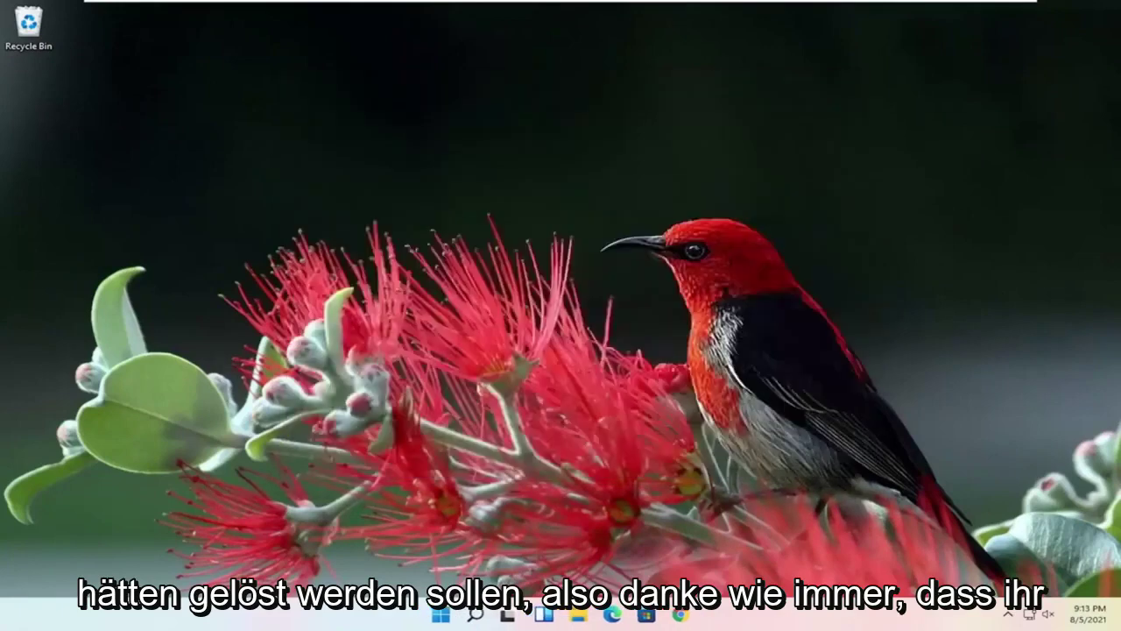